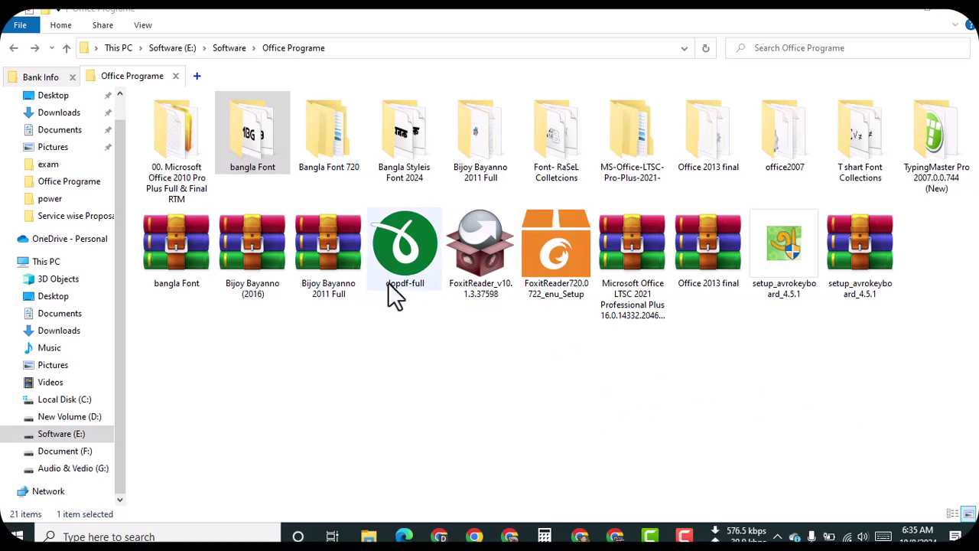
# Outline the Bijoy Bayanno 2011 Full folder with a screen capture frame and dismiss the capture.
pyautogui.click(261, 351)
pyautogui.press('Print')
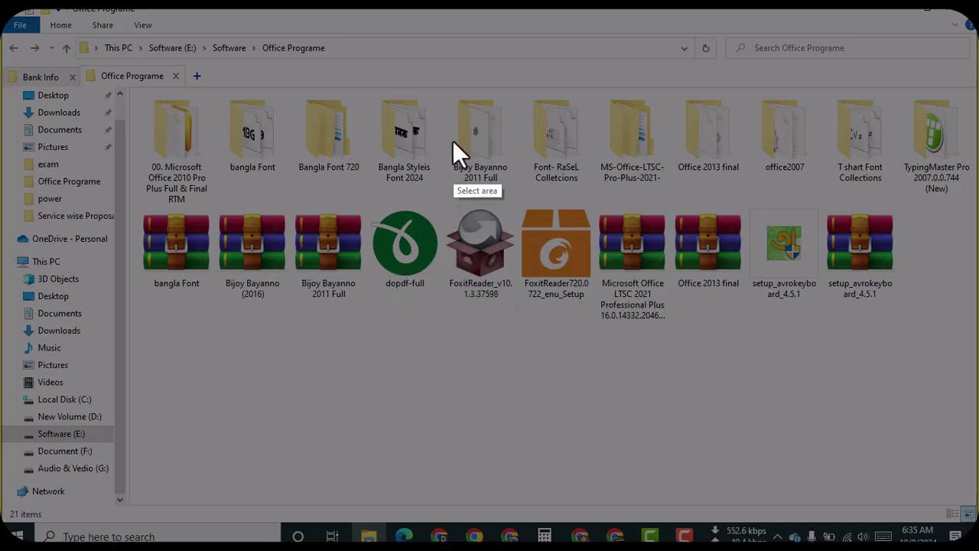
pyautogui.moveTo(440, 92); pyautogui.dragTo(527, 197)
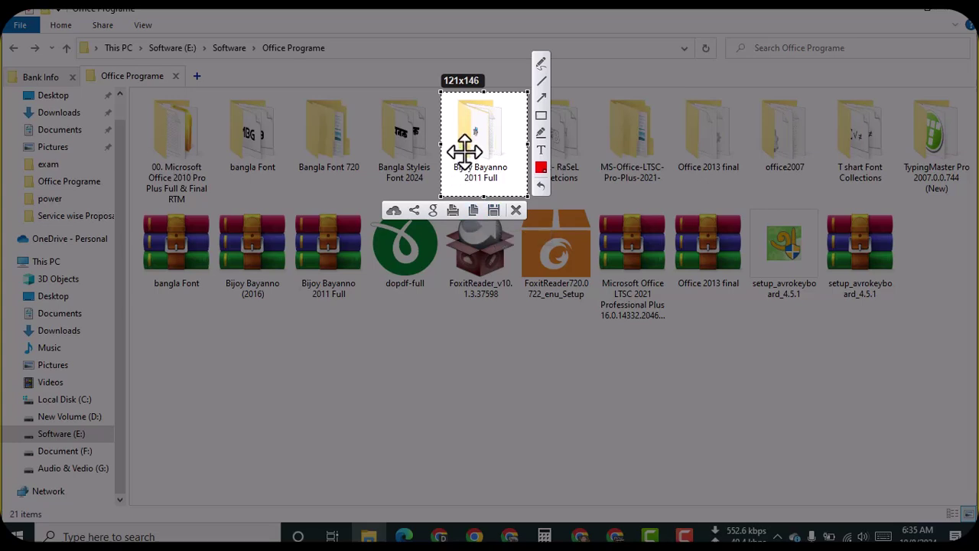
pyautogui.press('Escape')
# Switch to Google Drive in Chrome and download the Bijoy Bayanno 2011 archive from the Office Soft folder.
pyautogui.click(616, 536)
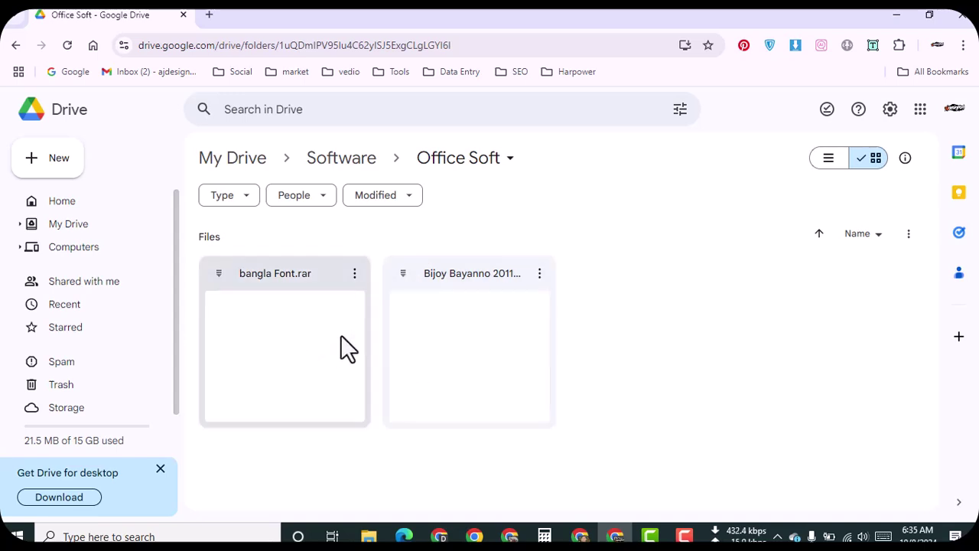
pyautogui.rightClick(446, 328)
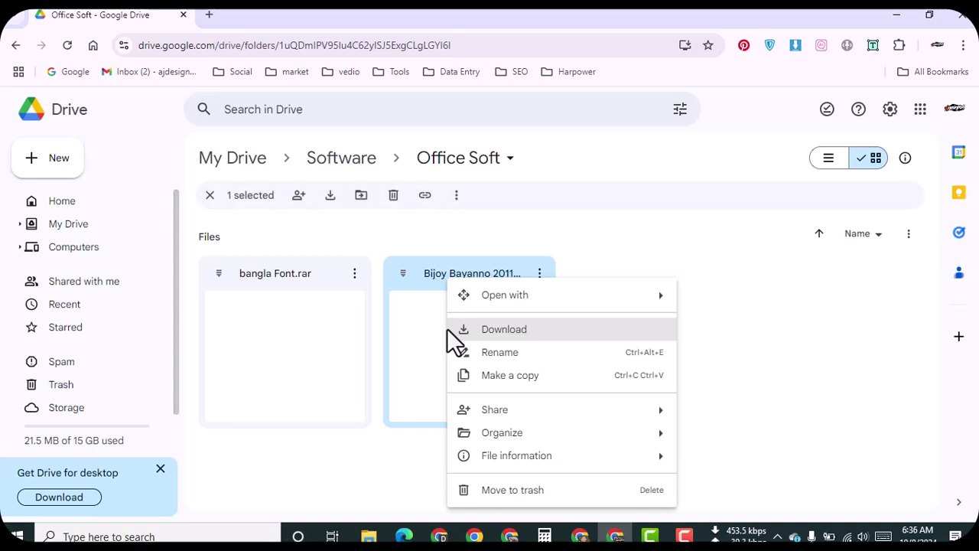
pyautogui.click(524, 345)
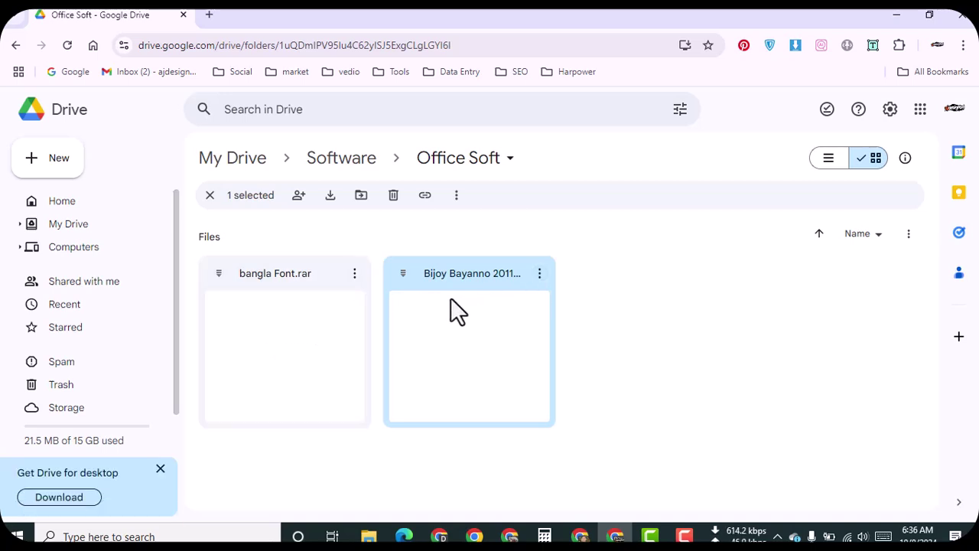
pyautogui.rightClick(281, 310)
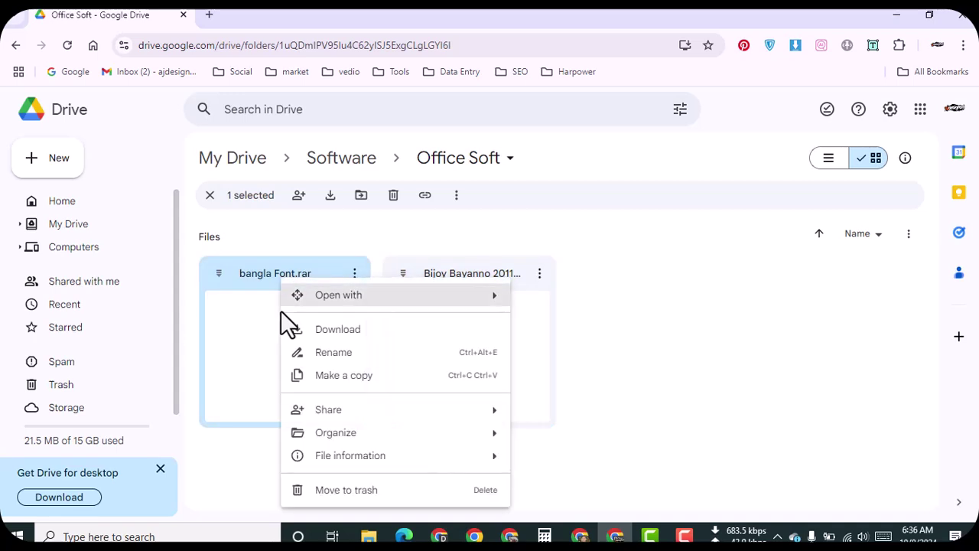
pyautogui.click(337, 337)
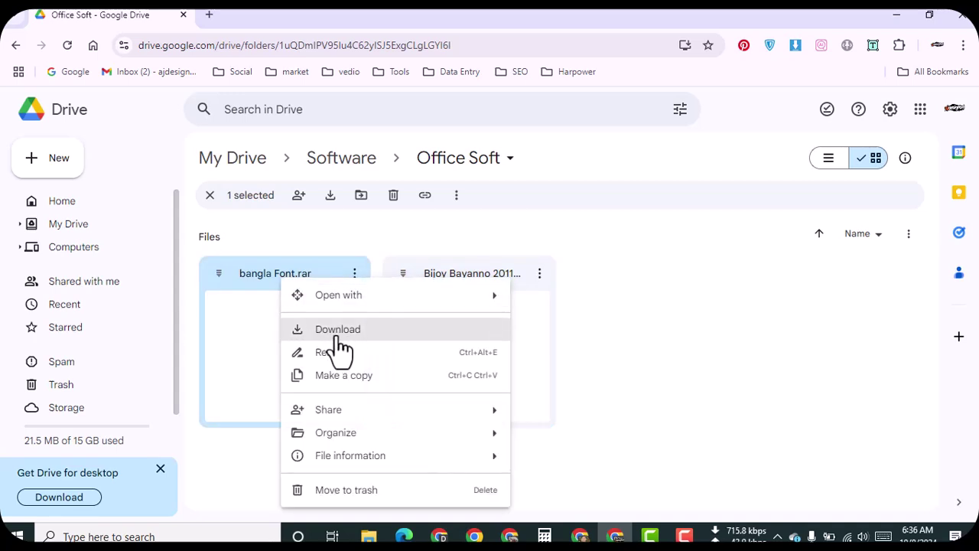
pyautogui.click(744, 315)
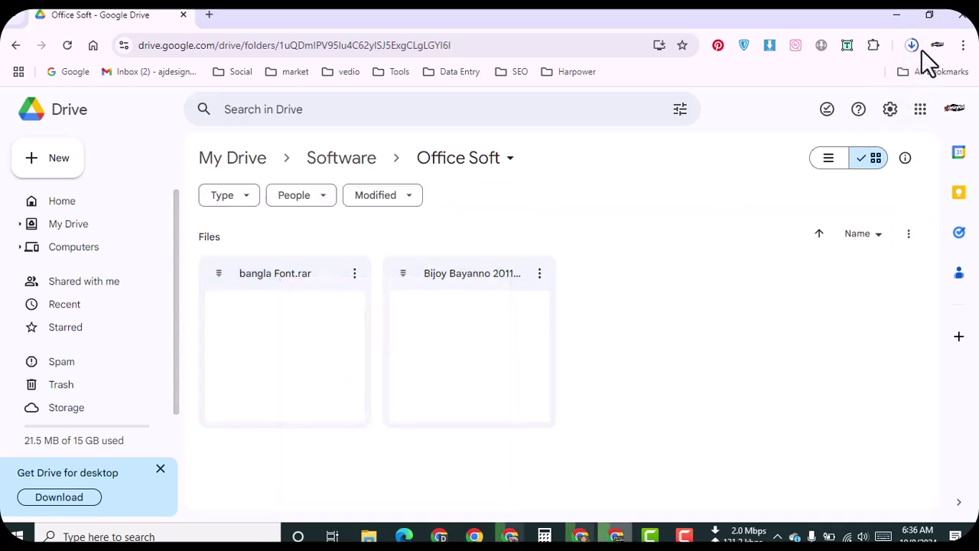
# Show the downloaded Bijoy Bayanno 2011 Full archive in its folder and transfer it to the Music folder.
pyautogui.click(911, 46)
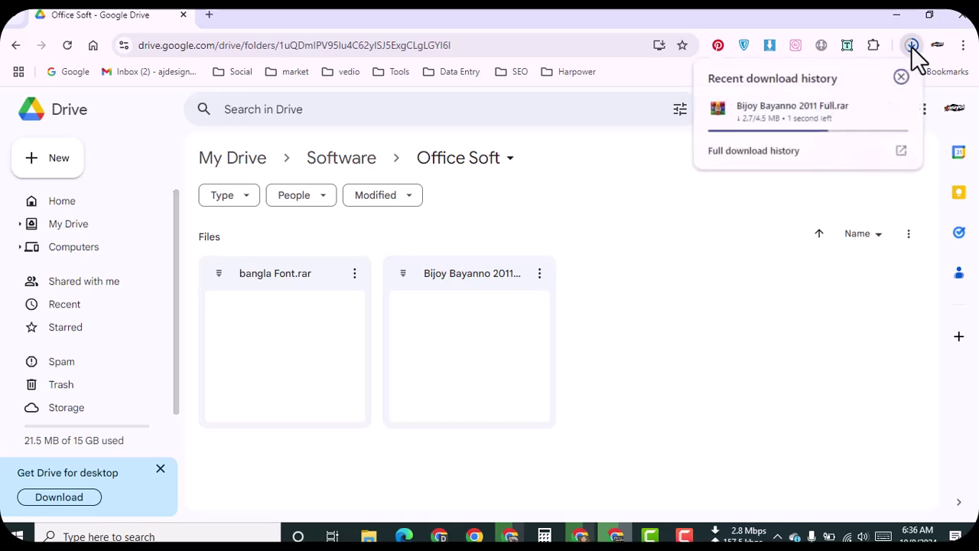
pyautogui.click(740, 124)
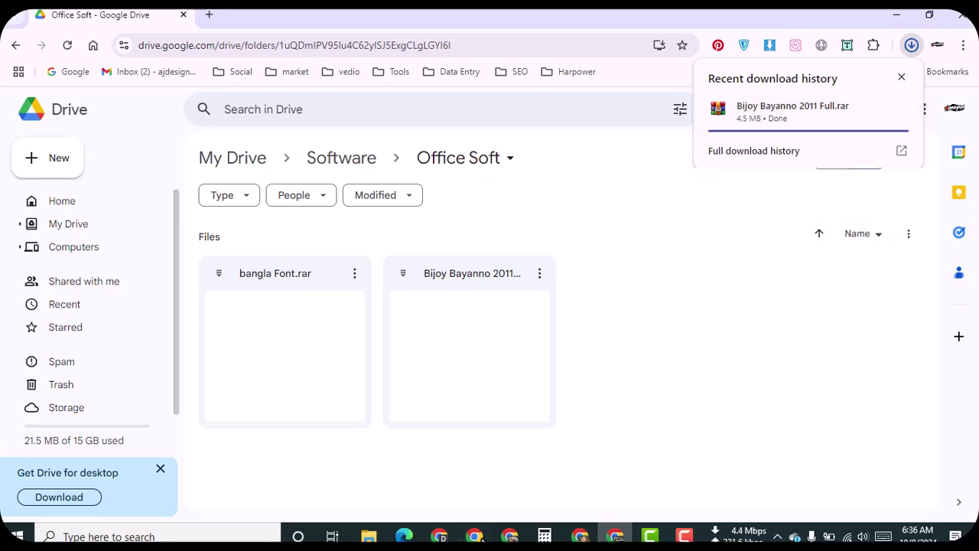
pyautogui.click(872, 109)
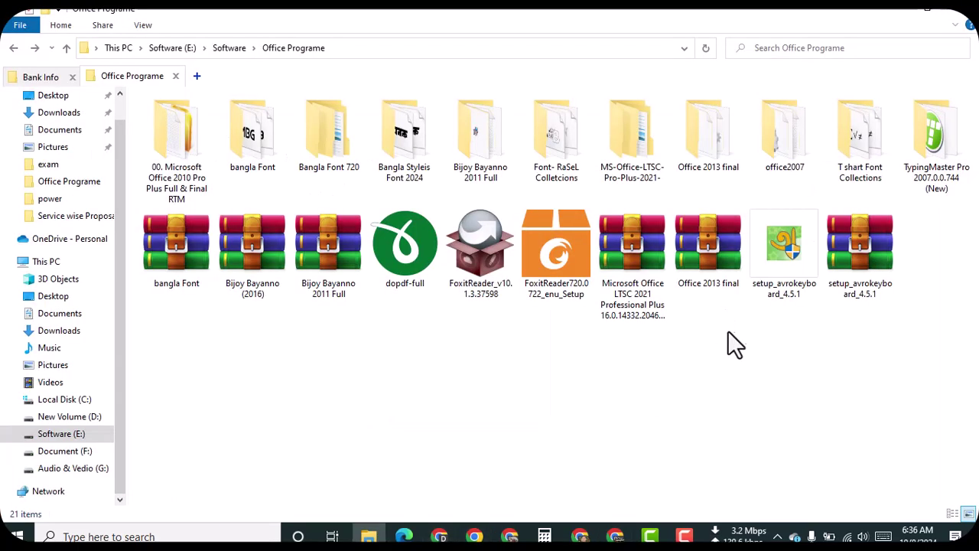
pyautogui.click(167, 170)
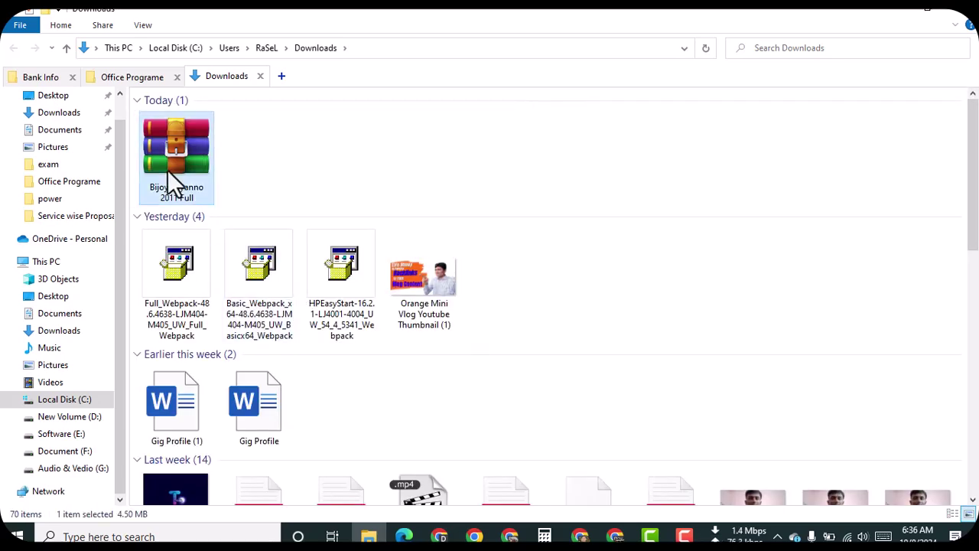
pyautogui.click(59, 350)
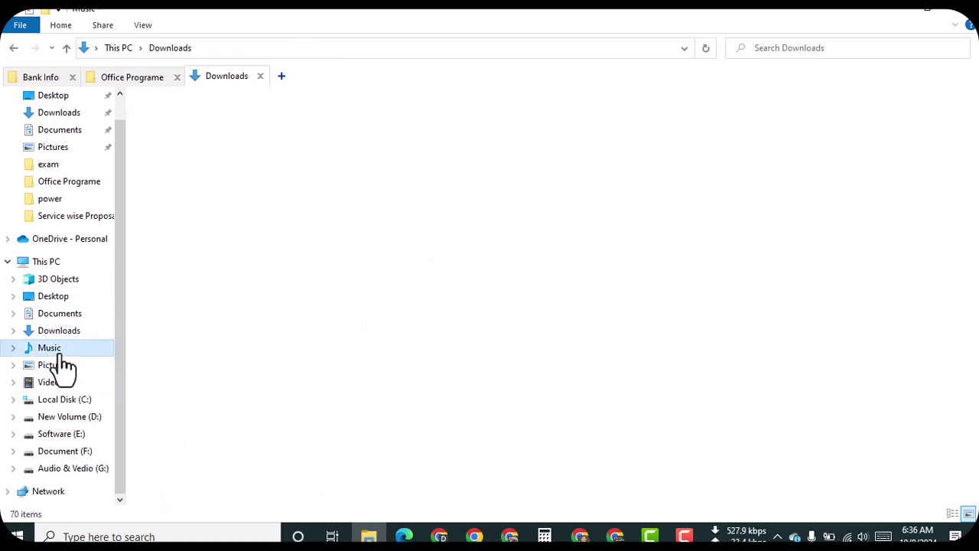
pyautogui.hotkey('ctrl', 'v')
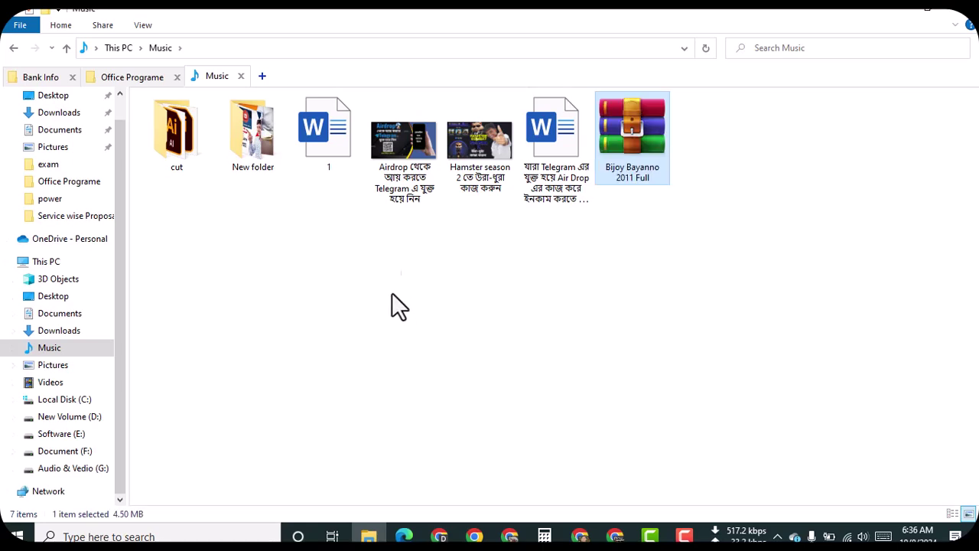
# Capture the Extract Here option among the Bijoy Bayanno 2011 Full archive's commands to the clipboard.
pyautogui.rightClick(632, 141)
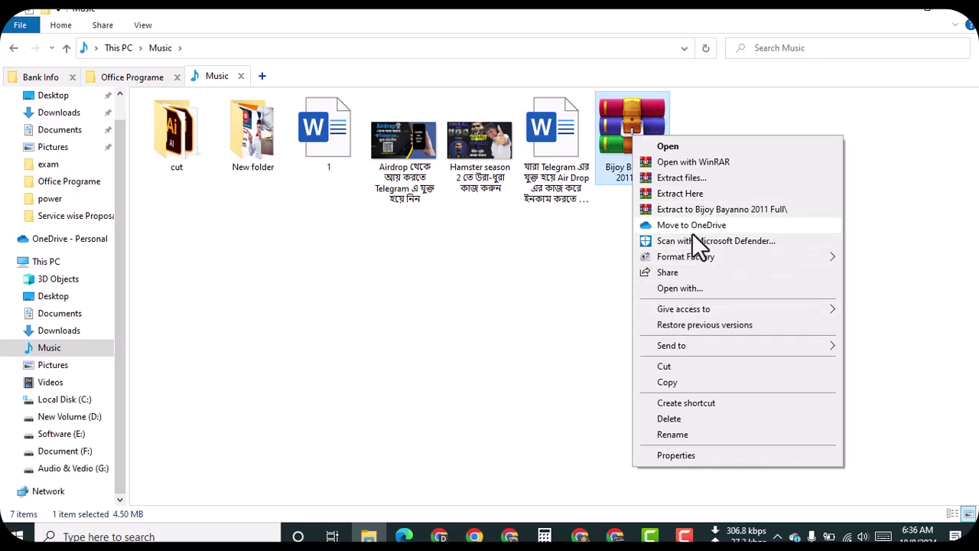
pyautogui.press('Print')
pyautogui.moveTo(623, 189); pyautogui.dragTo(848, 200)
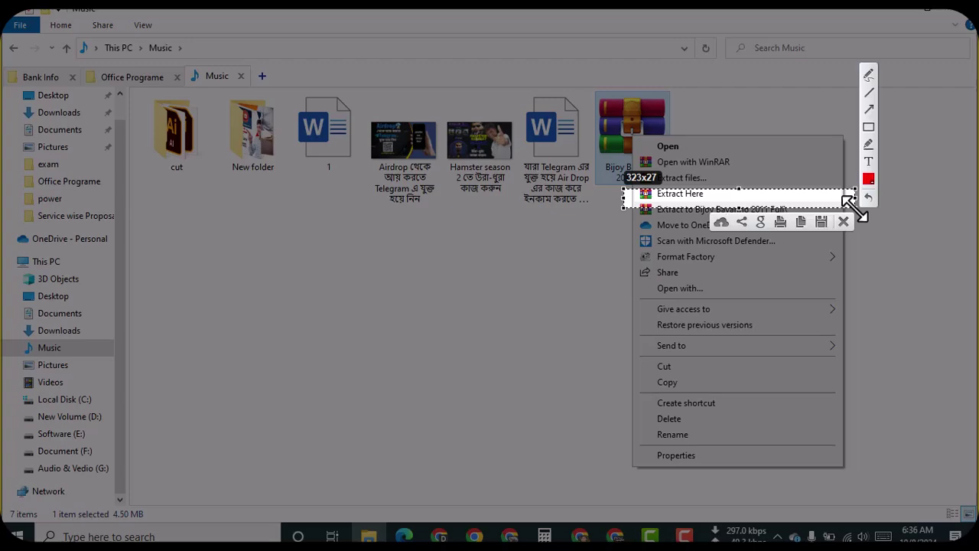
pyautogui.hotkey('ctrl', 'c')
# Open the Bijoy Bayanno 2011 Full archive in WinRAR and extract its folder into the Music folder.
pyautogui.doubleClick(632, 124)
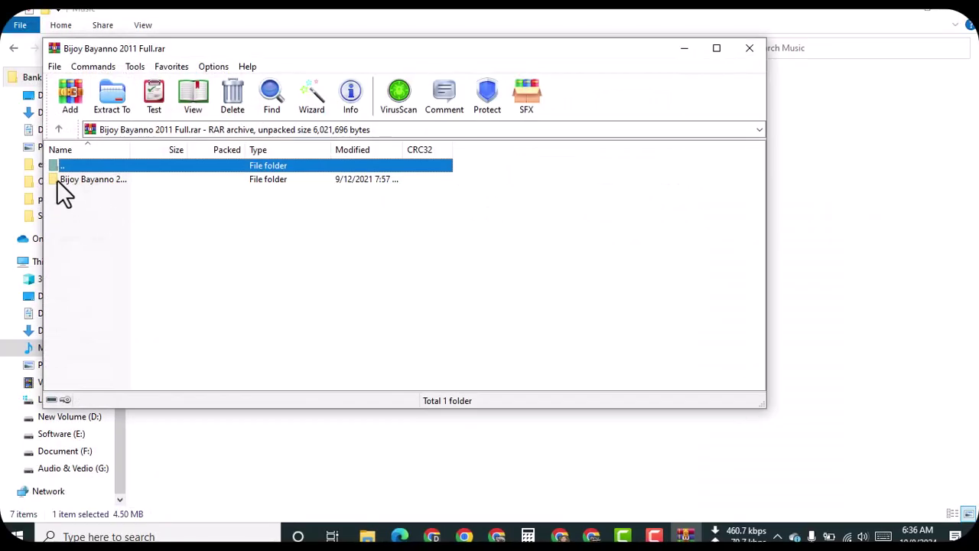
pyautogui.moveTo(226, 45); pyautogui.dragTo(804, 71)
pyautogui.click(649, 205)
pyautogui.moveTo(656, 203); pyautogui.dragTo(309, 320)
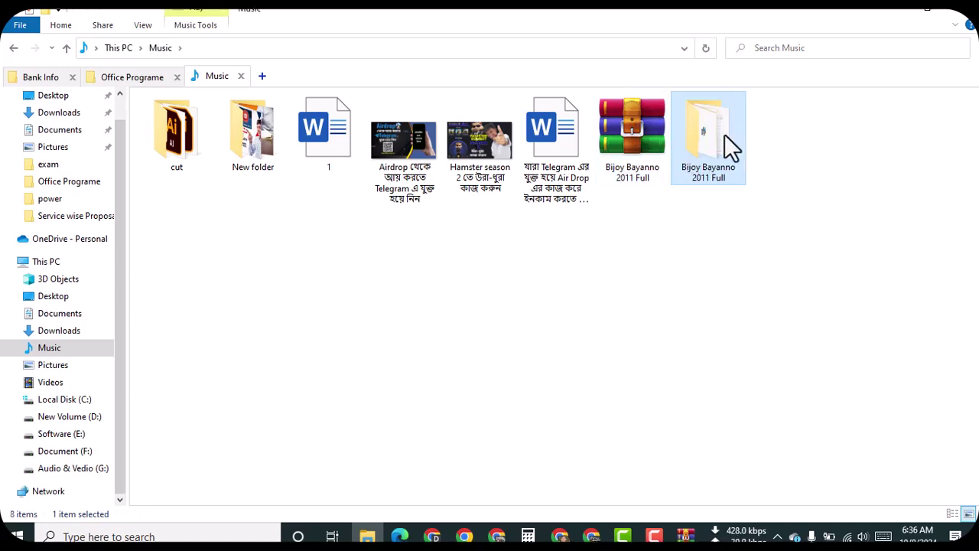
# Outline the extracted Bijoy Bayanno 2011 Full folder with a capture frame, dismiss the frame and open the folder.
pyautogui.press('Print')
pyautogui.moveTo(779, 217); pyautogui.dragTo(663, 101)
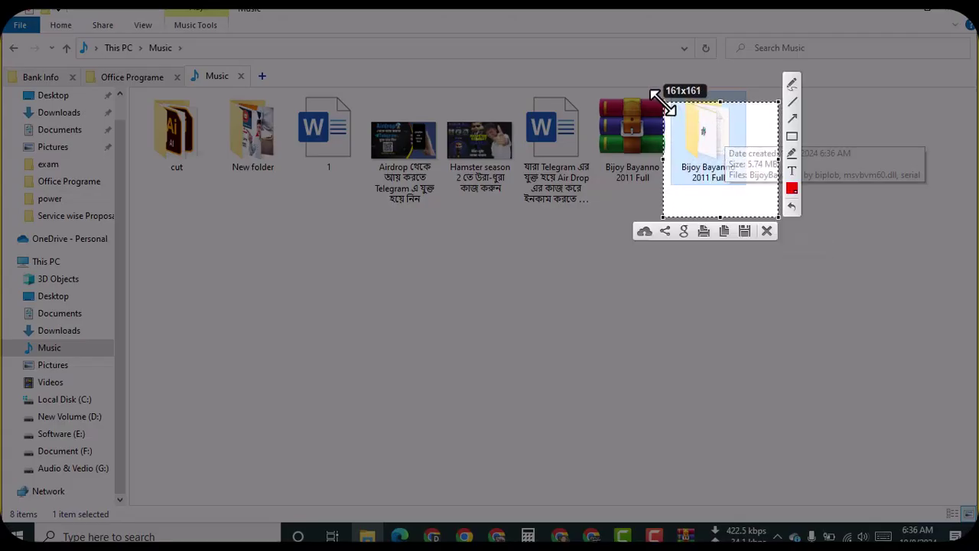
pyautogui.press('Escape')
pyautogui.doubleClick(706, 139)
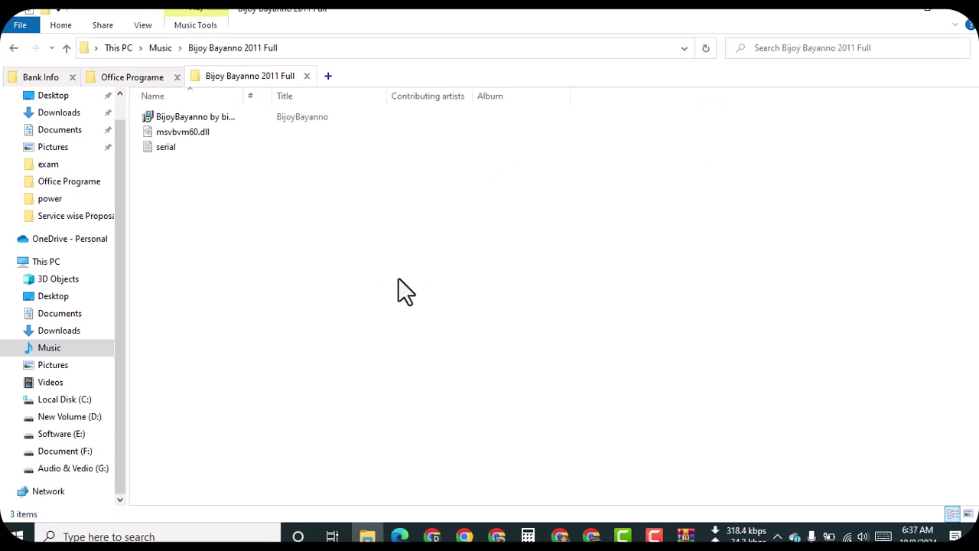
# Outline the BijoyBayanno installer file with a capture frame, dismiss the frame and run the installer.
pyautogui.press('Print')
pyautogui.moveTo(126, 98); pyautogui.dragTo(263, 136)
pyautogui.press('Escape')
pyautogui.doubleClick(163, 117)
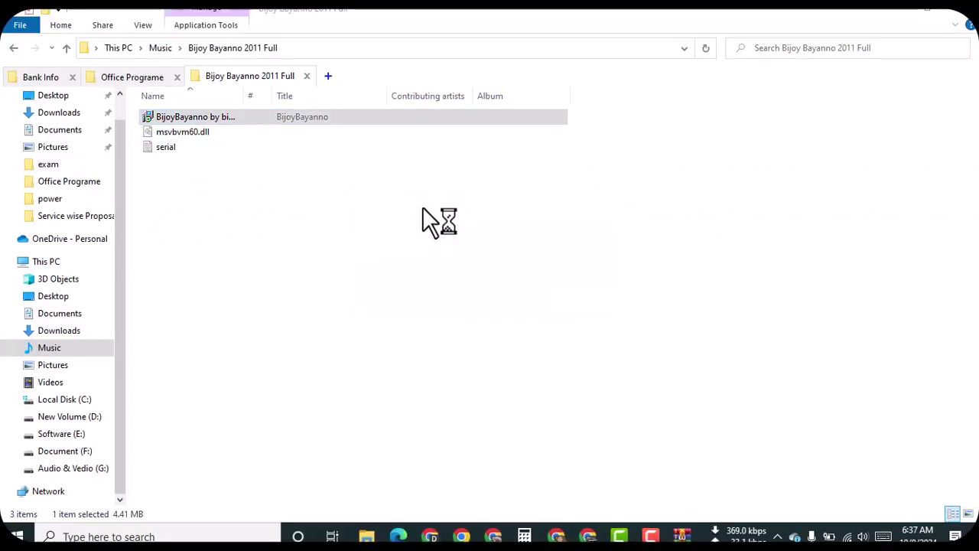
# Capture the installer's Repair BijoyBayanno and Remove BijoyBayanno options to the clipboard.
pyautogui.moveTo(459, 130); pyautogui.dragTo(553, 136)
pyautogui.press('super+shift+s')
pyautogui.moveTo(387, 234); pyautogui.dragTo(667, 294)
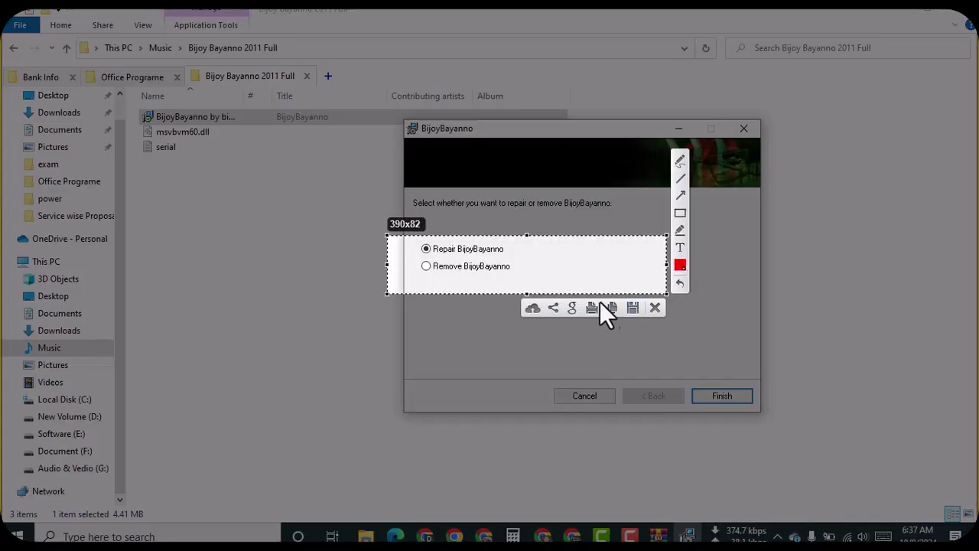
pyautogui.hotkey('ctrl', 'c')
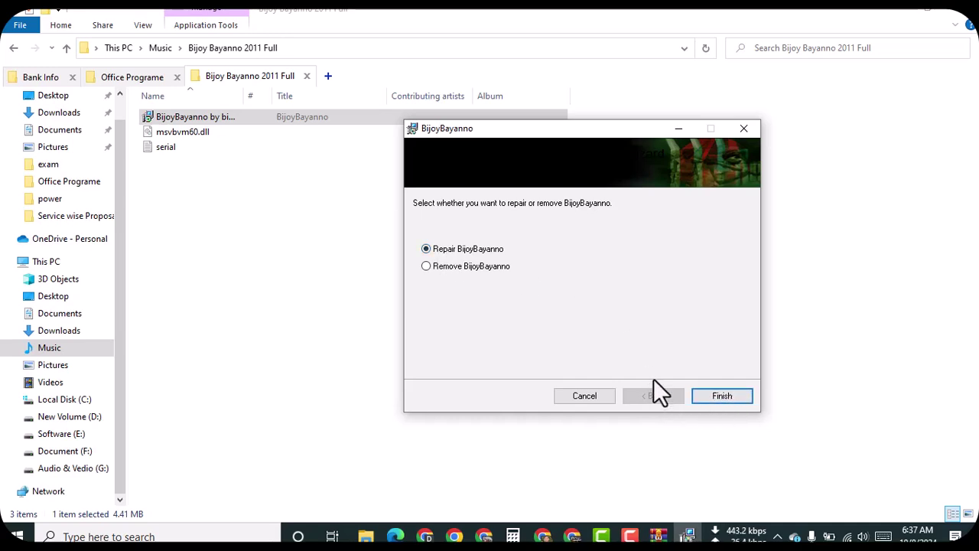
# Reposition the installer window and frame its Back and Finish controls in a capture copied to the clipboard.
pyautogui.moveTo(514, 140); pyautogui.dragTo(494, 154)
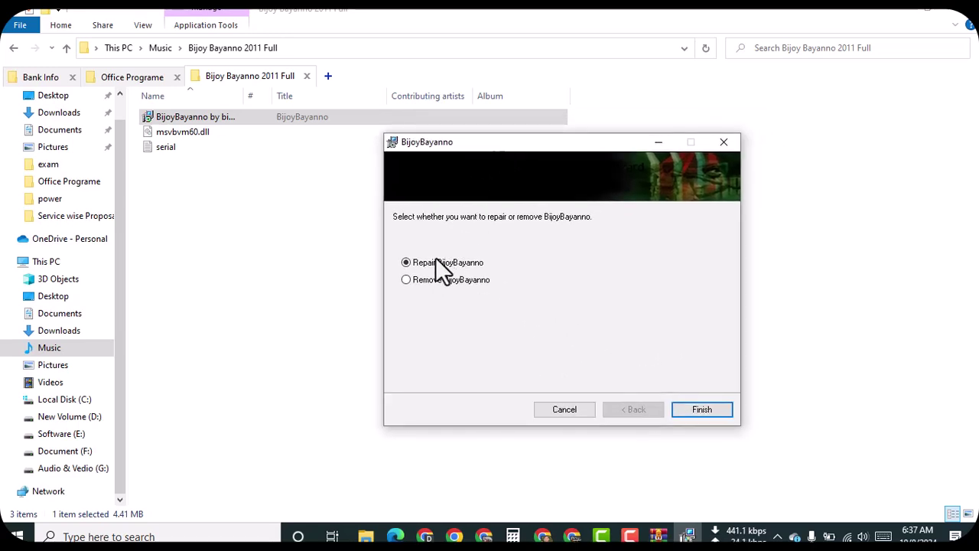
pyautogui.press('Print')
pyautogui.moveTo(601, 390); pyautogui.dragTo(674, 420)
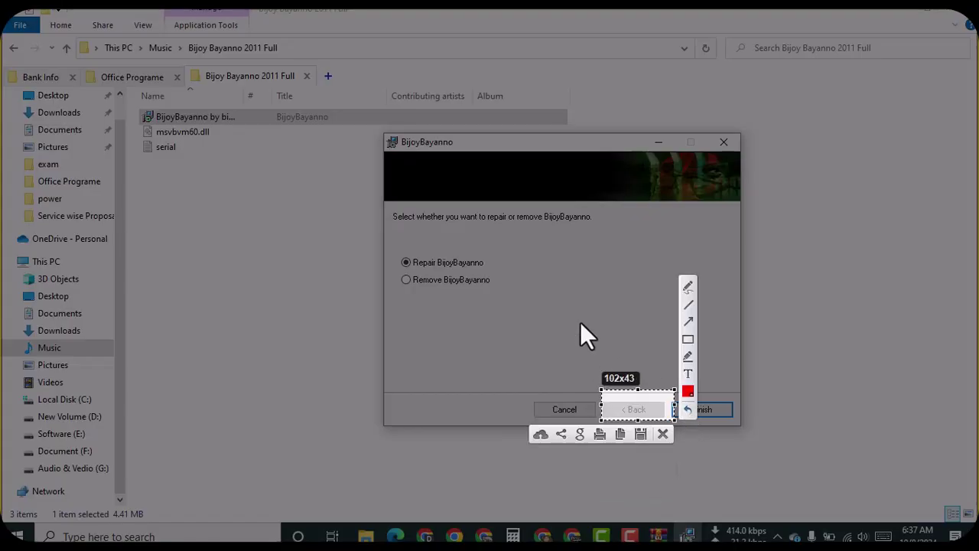
pyautogui.moveTo(756, 427); pyautogui.dragTo(671, 396)
pyautogui.hotkey('ctrl', 'c')
# Exit the BijoyBayanno installer without repairing or removing the program.
pyautogui.press('Escape')
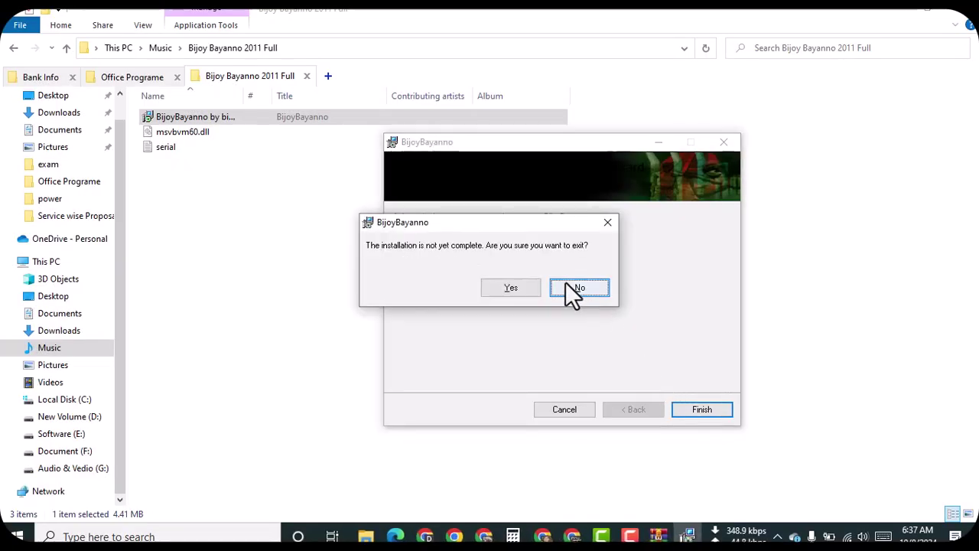
pyautogui.click(520, 287)
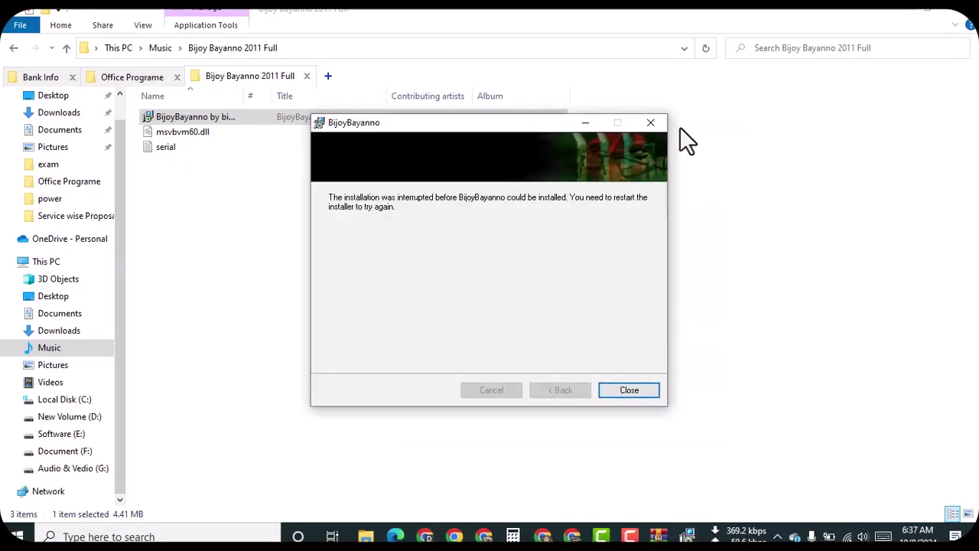
pyautogui.click(651, 126)
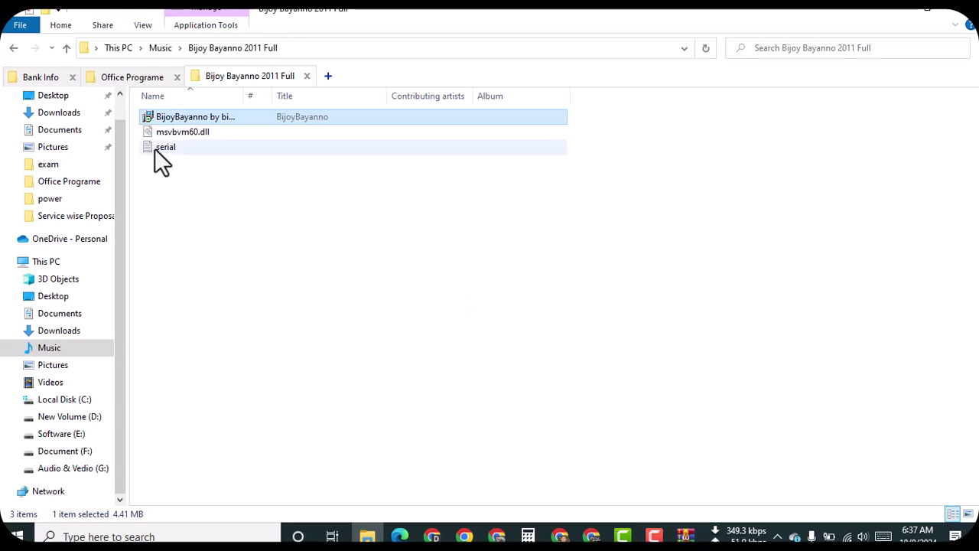
# Outline the BijoyBayanno entry among the installed apps with a capture frame and launch BijoyBayanno.
pyautogui.click(16, 534)
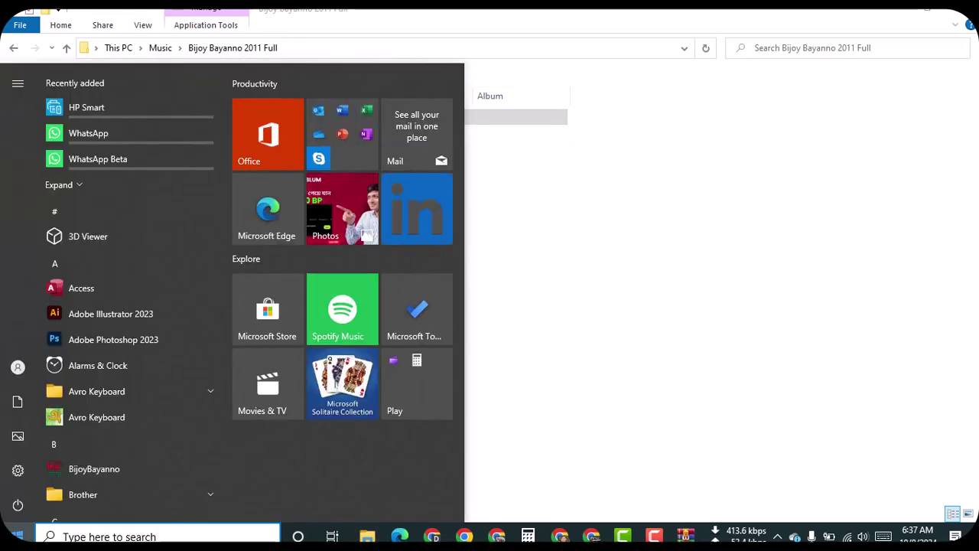
pyautogui.press('Print')
pyautogui.moveTo(14, 449); pyautogui.dragTo(220, 482)
pyautogui.click(92, 494)
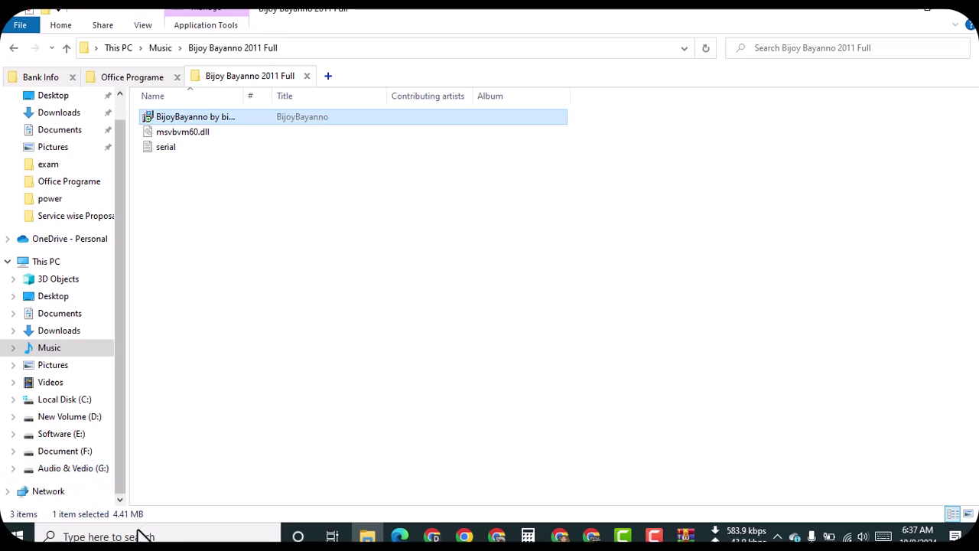
pyautogui.press('super')
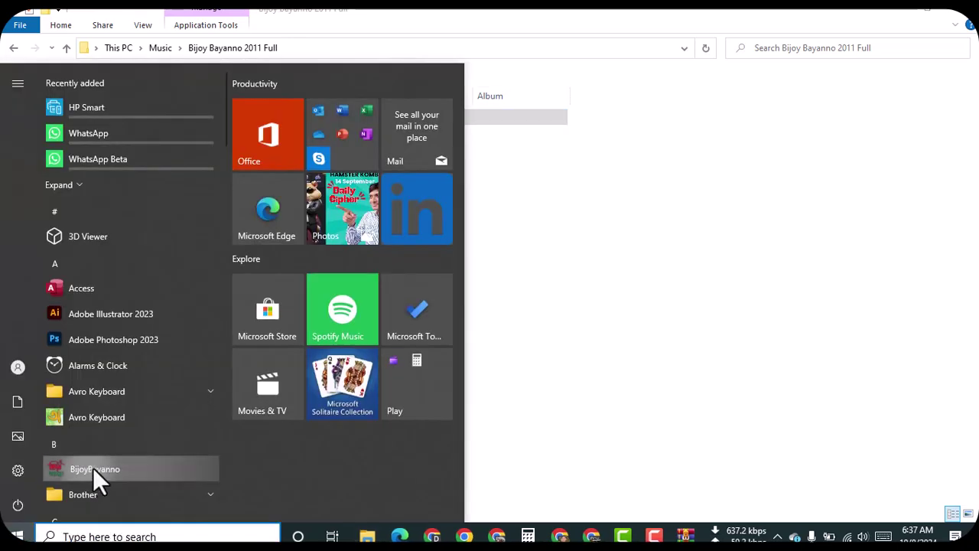
pyautogui.click(90, 469)
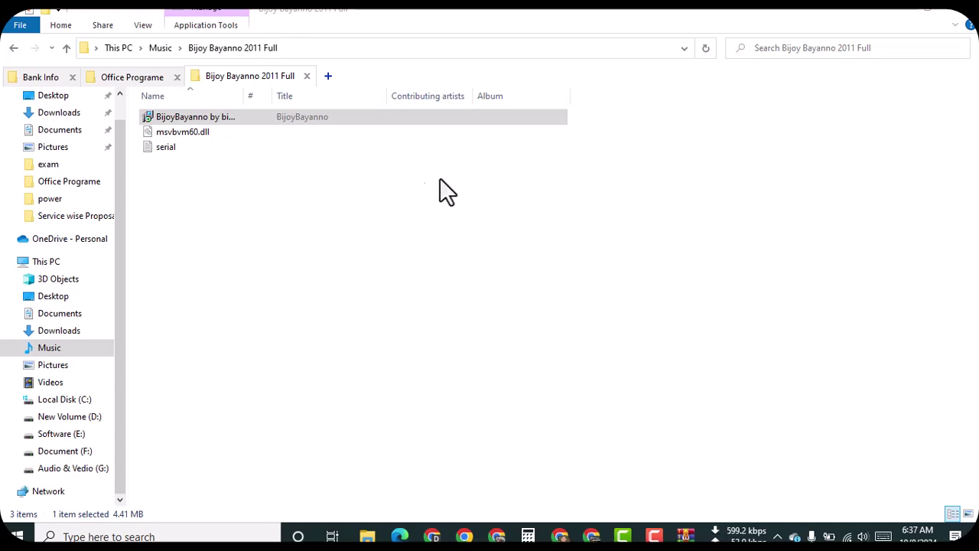
# Open the serial text file, reposition its window and frame the serial key together with the folder's files in a screen capture.
pyautogui.click(168, 146)
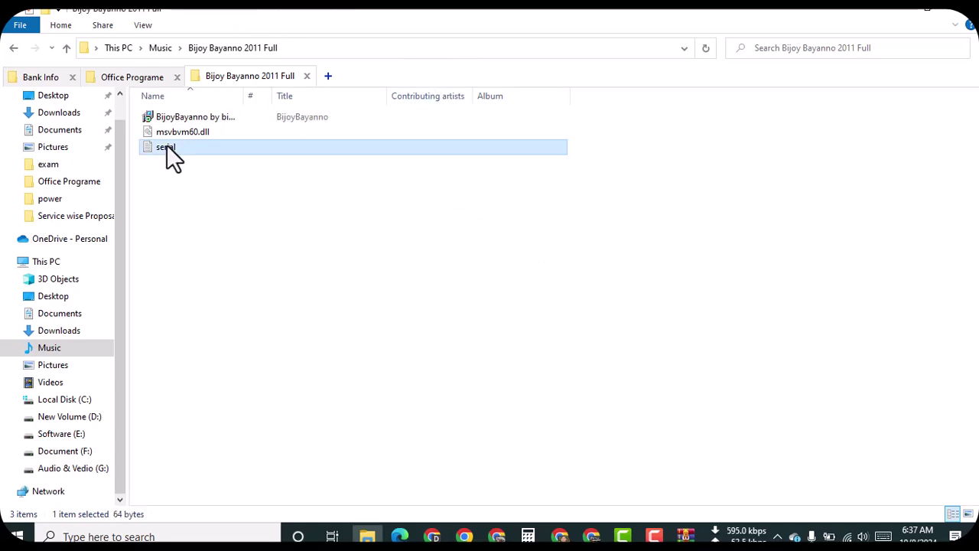
pyautogui.doubleClick(167, 147)
pyautogui.moveTo(374, 170); pyautogui.dragTo(314, 210)
pyautogui.press('Print')
pyautogui.moveTo(147, 228); pyautogui.dragTo(422, 289)
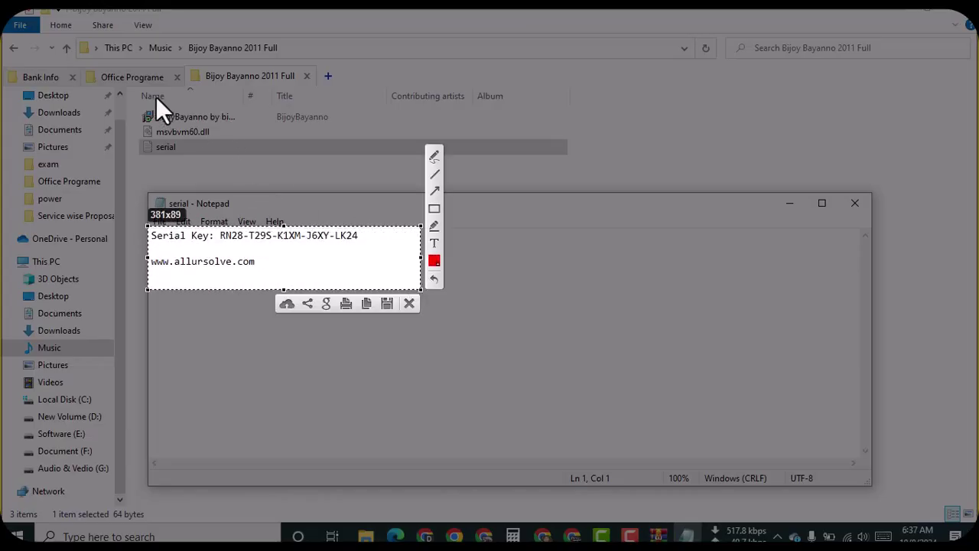
pyautogui.moveTo(120, 81); pyautogui.dragTo(582, 380)
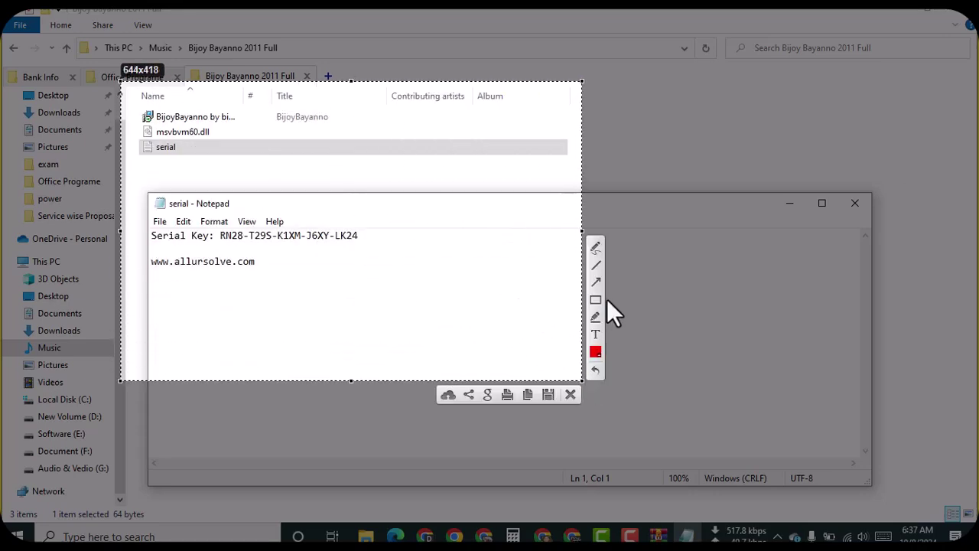
# Outline the serial key and its separate character groups in the capture, dismiss the capture and close the serial file.
pyautogui.moveTo(137, 222)
pyautogui.mouseDown()
pyautogui.moveTo(321, 256)
pyautogui.moveTo(380, 252)
pyautogui.mouseUp()
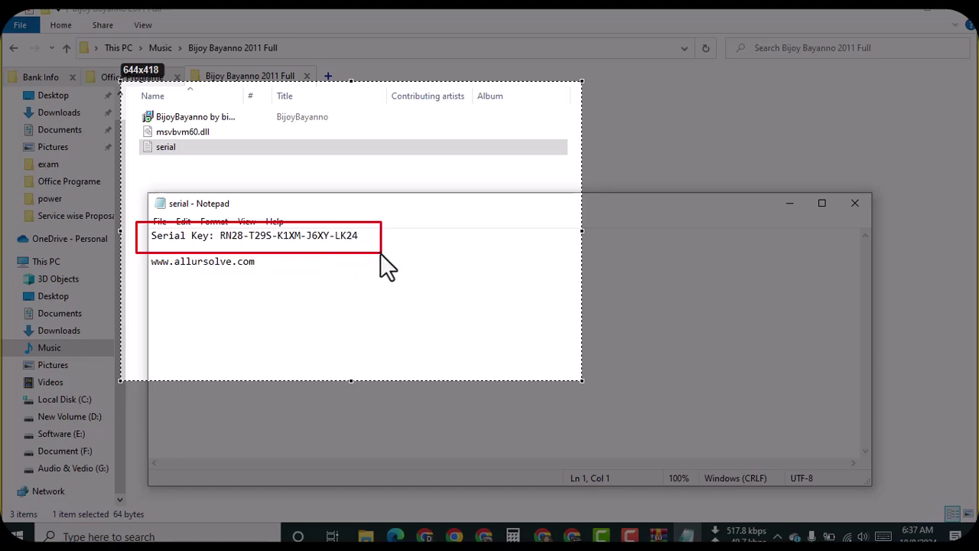
pyautogui.moveTo(209, 212); pyautogui.dragTo(245, 263)
pyautogui.moveTo(245, 214)
pyautogui.mouseDown()
pyautogui.moveTo(257, 253)
pyautogui.moveTo(267, 262)
pyautogui.moveTo(280, 225)
pyautogui.moveTo(296, 258)
pyautogui.mouseUp()
pyautogui.moveTo(305, 205); pyautogui.dragTo(324, 266)
pyautogui.moveTo(330, 215); pyautogui.dragTo(361, 259)
pyautogui.press('Escape')
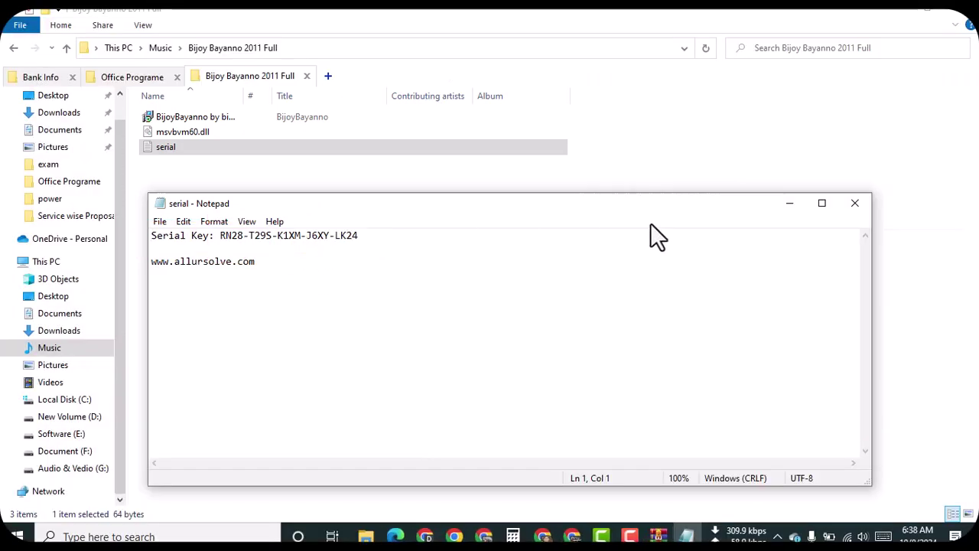
pyautogui.click(854, 202)
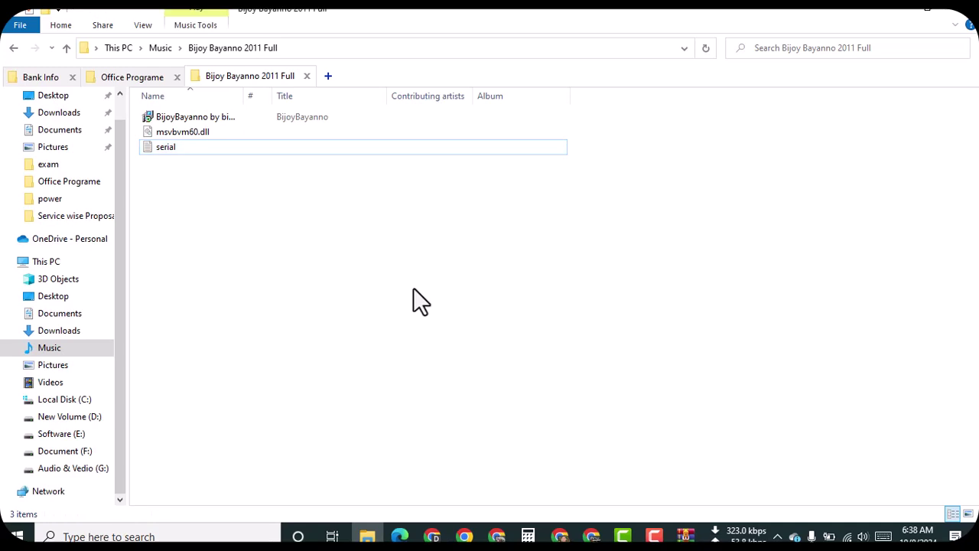
# Open the bangla Font folder inside Office Programe and look through its font files.
pyautogui.hotkey('alt', 'Up')
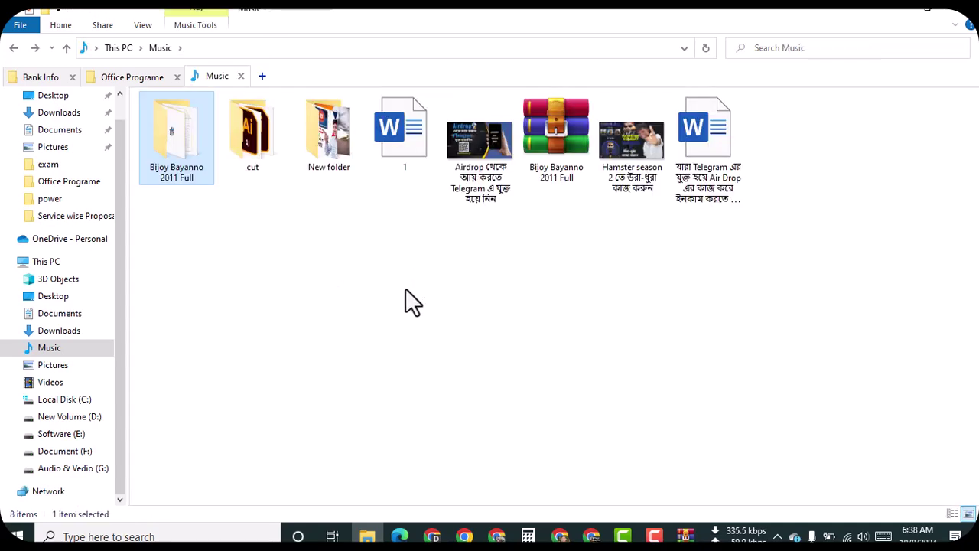
pyautogui.click(151, 78)
pyautogui.click(259, 150)
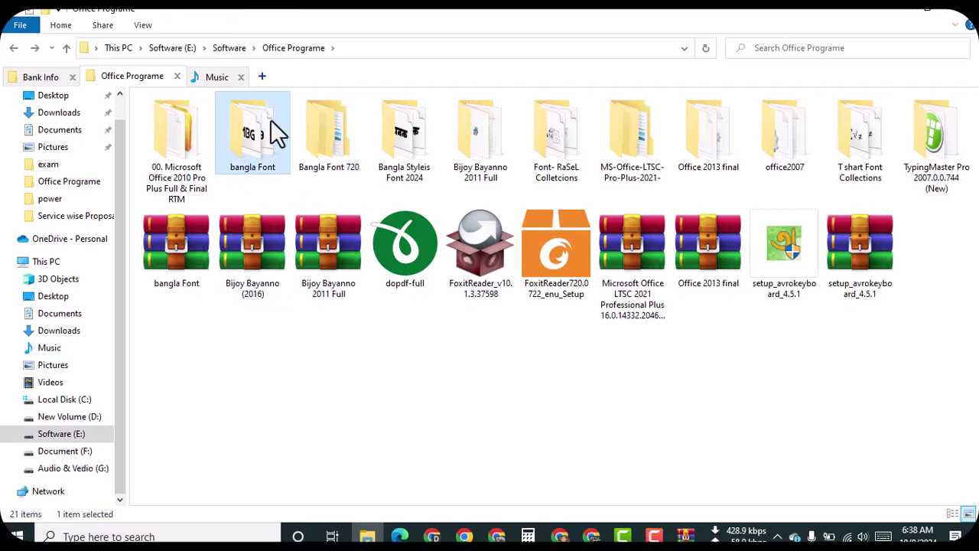
pyautogui.doubleClick(253, 146)
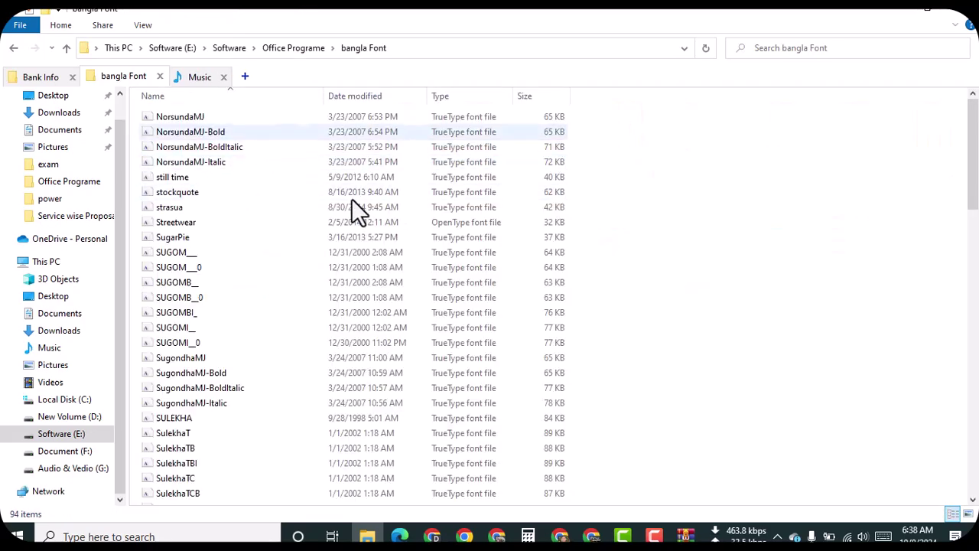
pyautogui.scroll(-1, 310, 286)
pyautogui.scroll(-5, 311, 286)
pyautogui.scroll(5, 288, 275)
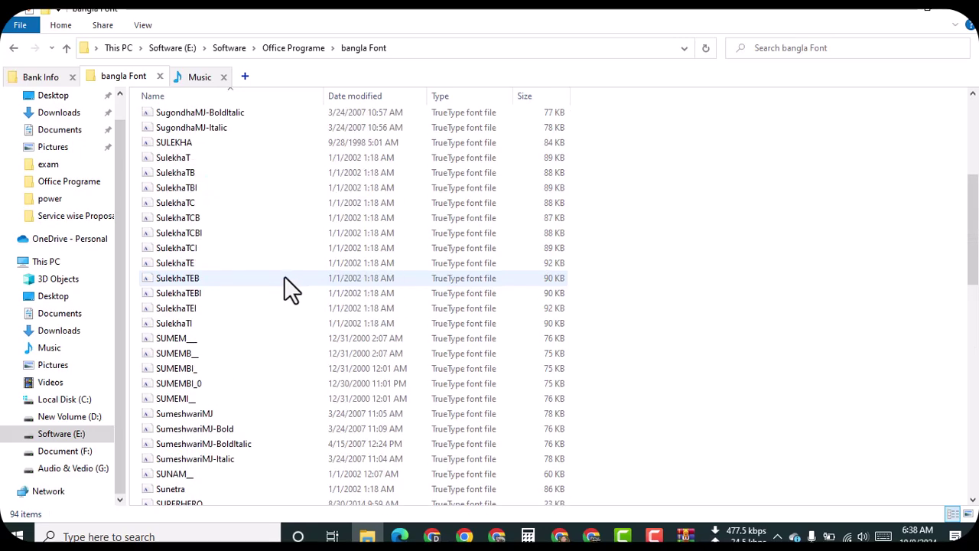
# Select all font files in the bangla Font folder and frame their Install command in a screen capture.
pyautogui.hotkey('ctrl', 'a')
pyautogui.scroll(6, 243, 263)
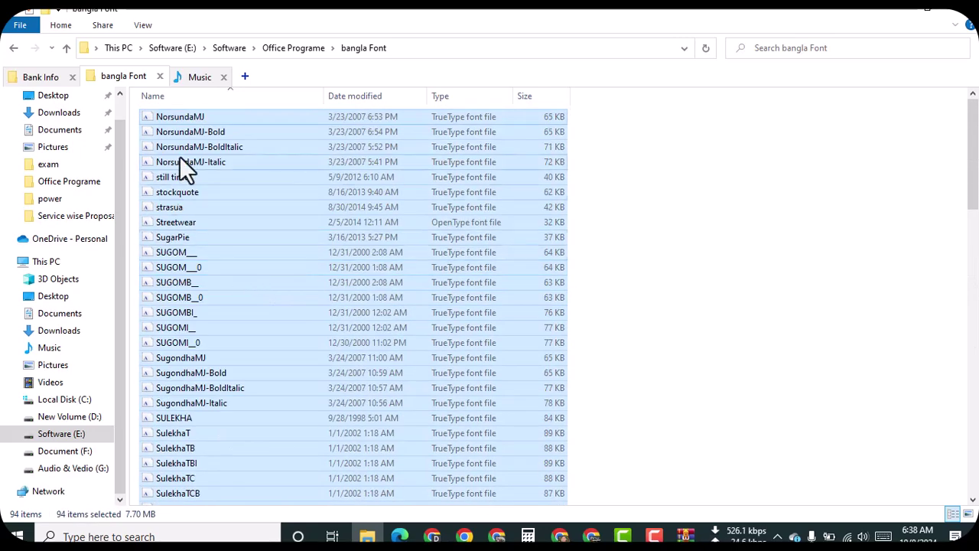
pyautogui.scroll(-15, 242, 245)
pyautogui.scroll(-2, 244, 256)
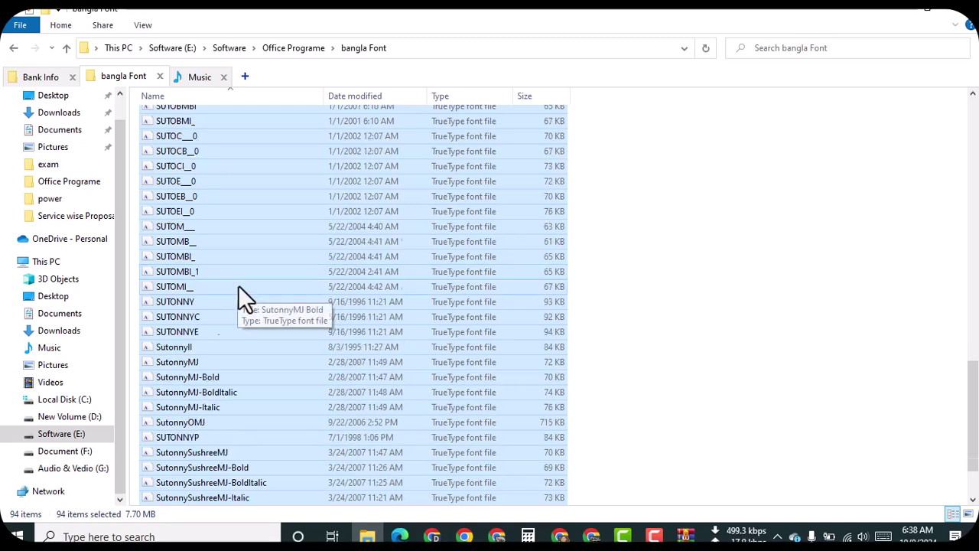
pyautogui.scroll(-2, 237, 282)
pyautogui.scroll(15, 237, 283)
pyautogui.scroll(-18, 238, 289)
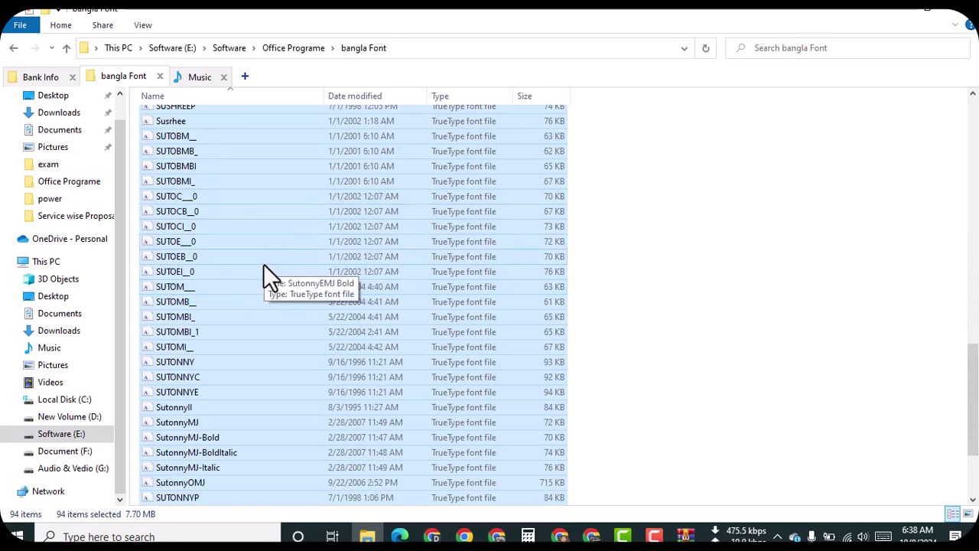
pyautogui.scroll(-3, 264, 267)
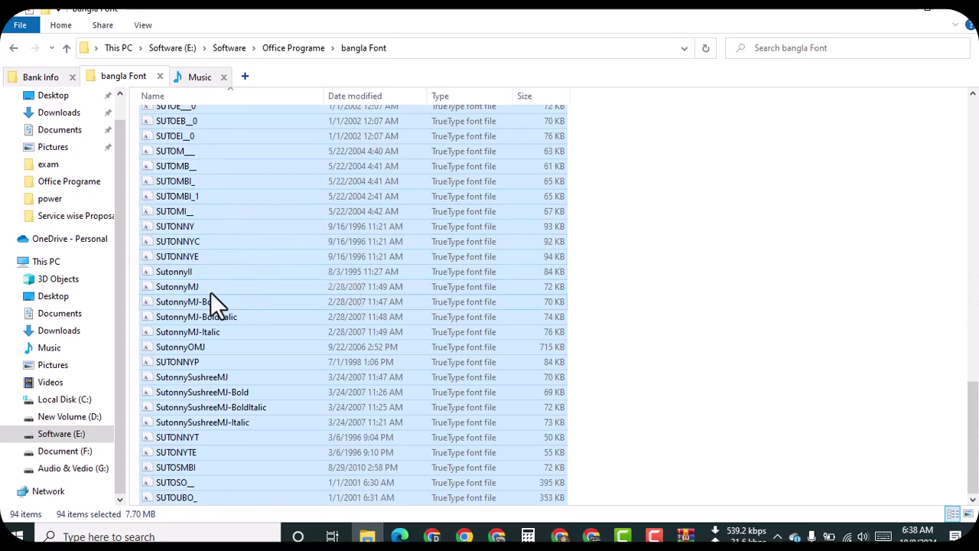
pyautogui.rightClick(171, 224)
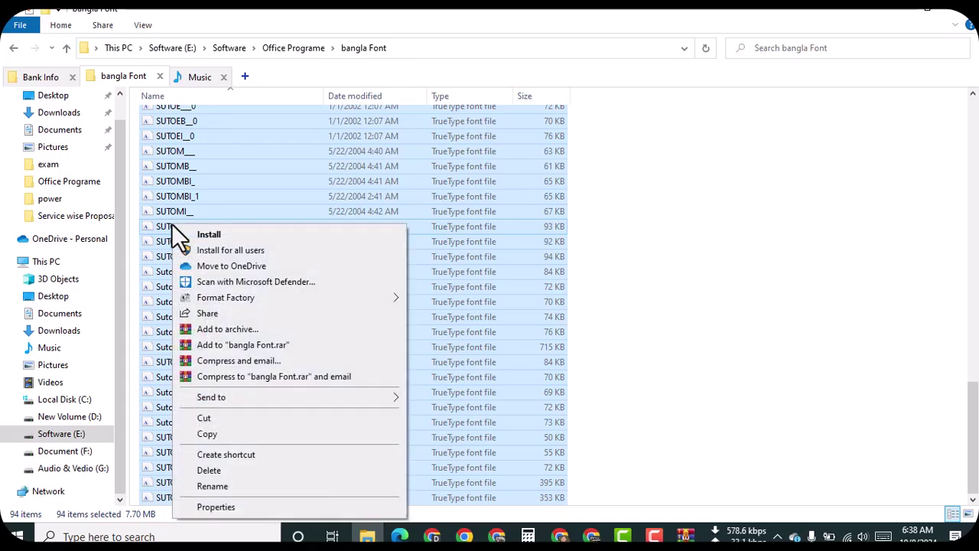
pyautogui.press('Print')
pyautogui.moveTo(162, 218); pyautogui.dragTo(442, 249)
# Start installing all the selected fonts and move the Install Font prompt clear of the progress window.
pyautogui.rightClick(193, 195)
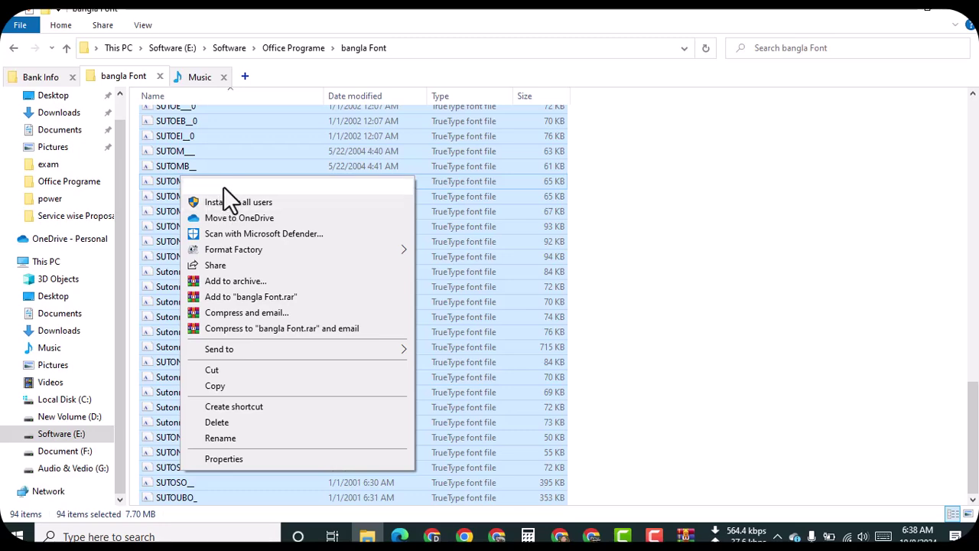
pyautogui.click(227, 196)
pyautogui.moveTo(463, 194); pyautogui.dragTo(482, 103)
# Capture the font installation prompts to the clipboard with the message, the replace question and the all-items checkbox outlined in red.
pyautogui.press('Print')
pyautogui.moveTo(332, 65); pyautogui.dragTo(748, 390)
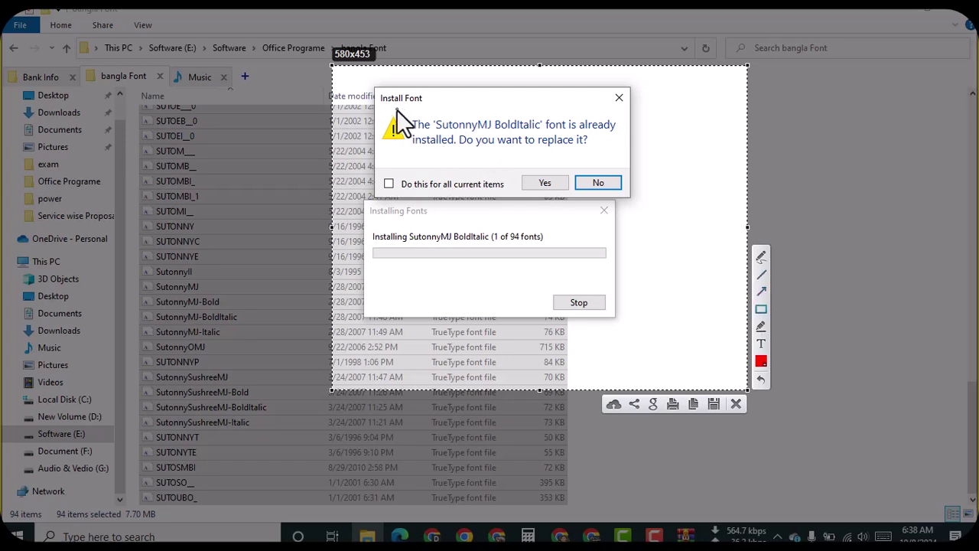
pyautogui.moveTo(394, 110); pyautogui.dragTo(614, 156)
pyautogui.moveTo(533, 135); pyautogui.dragTo(600, 157)
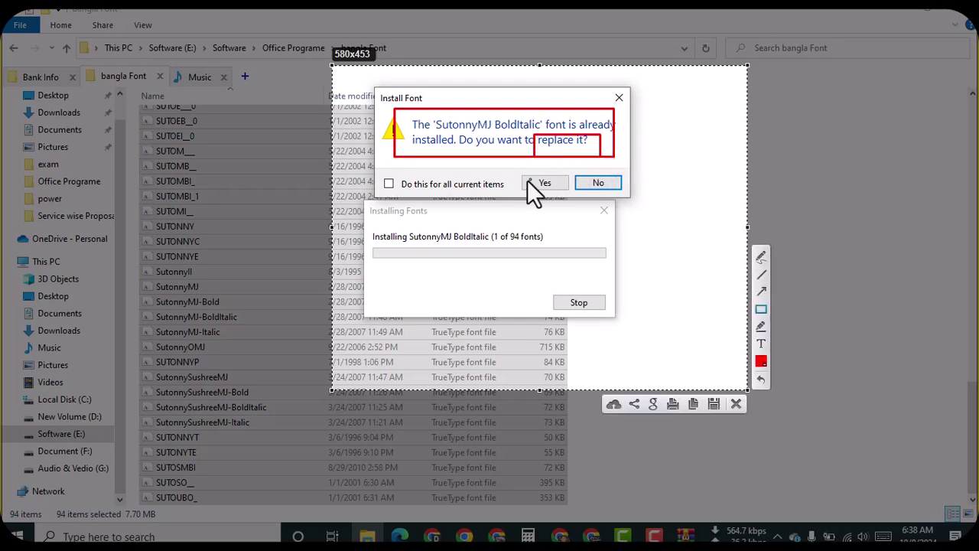
pyautogui.moveTo(375, 173); pyautogui.dragTo(419, 203)
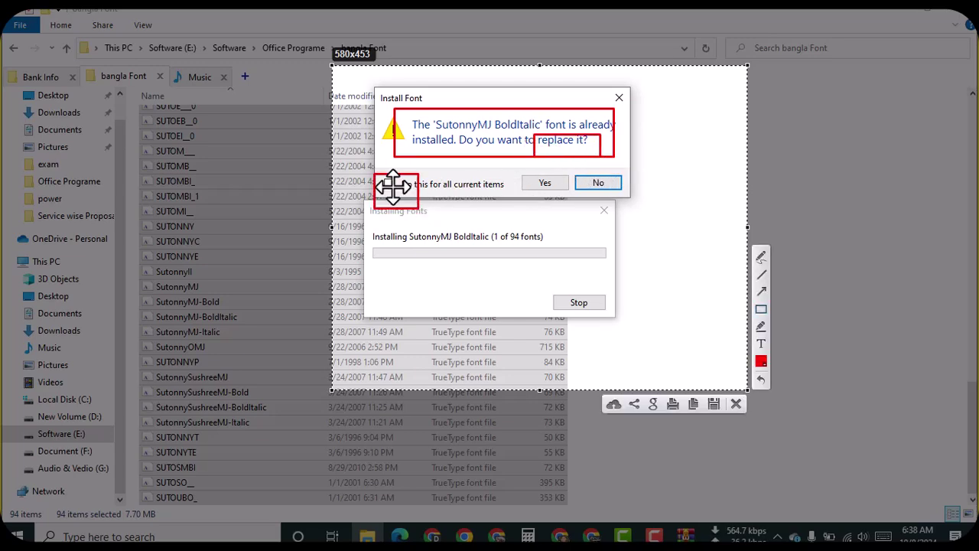
pyautogui.hotkey('ctrl', 'c')
# Decline replacing already installed fonts for all current items, let the installation finish and clear the file selection.
pyautogui.click(388, 184)
pyautogui.click(600, 184)
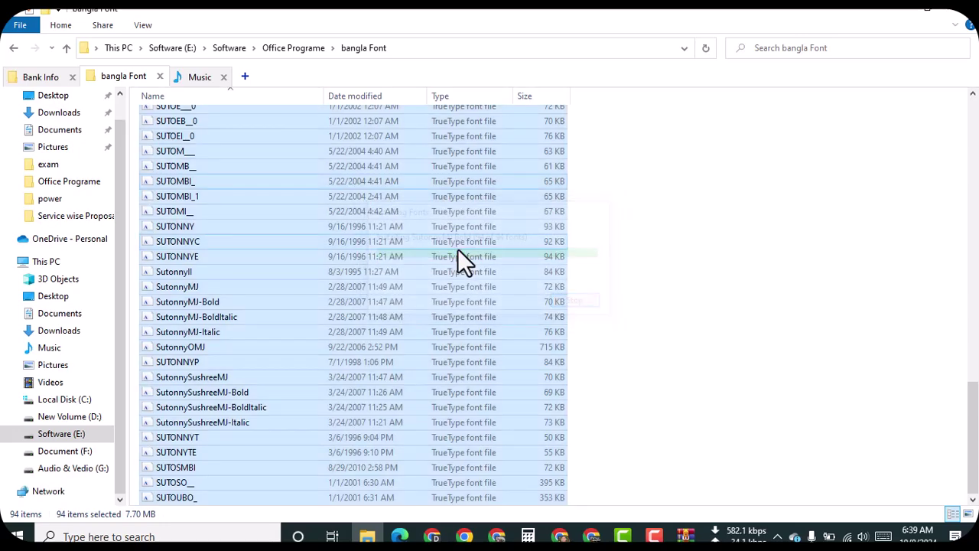
pyautogui.click(688, 280)
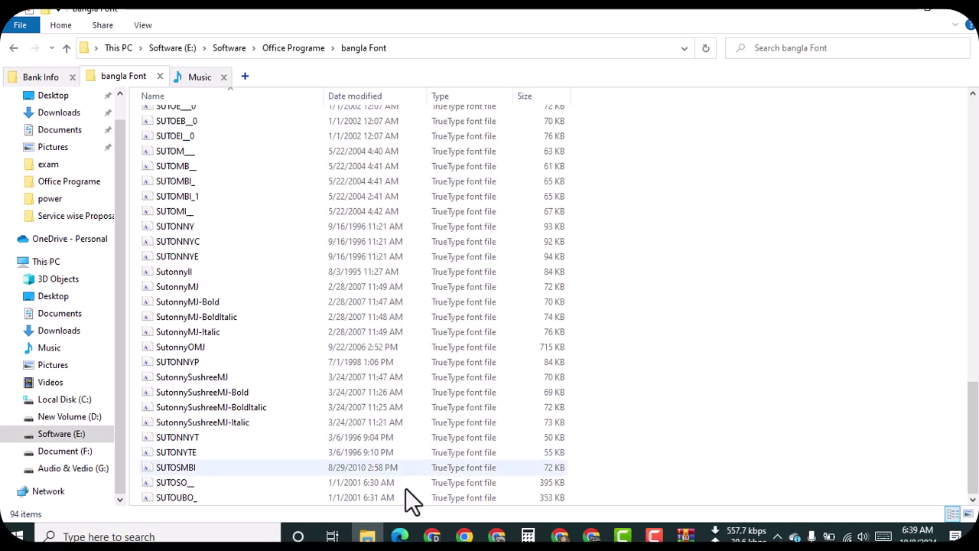
# Switch to Word and create a blank document.
pyautogui.click(17, 536)
pyautogui.write('wor')
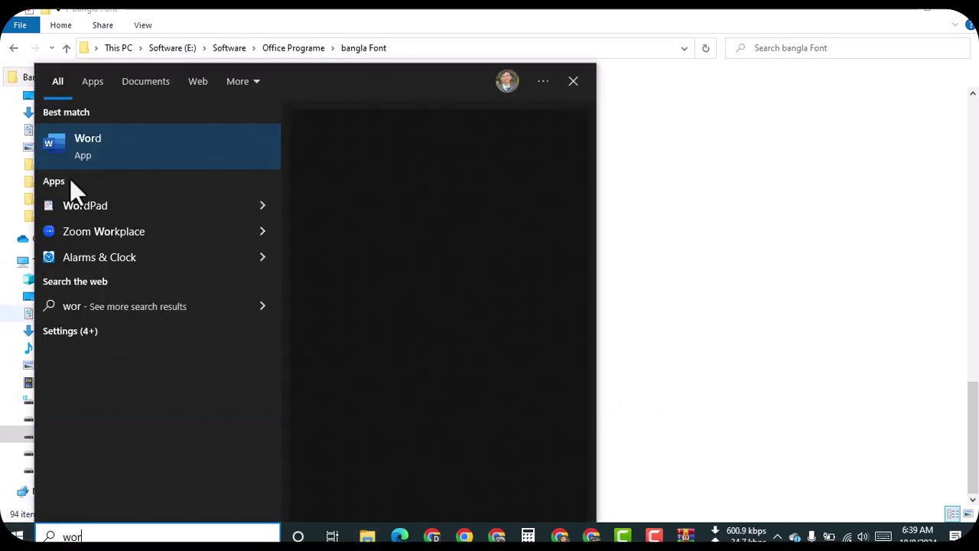
pyautogui.click(104, 157)
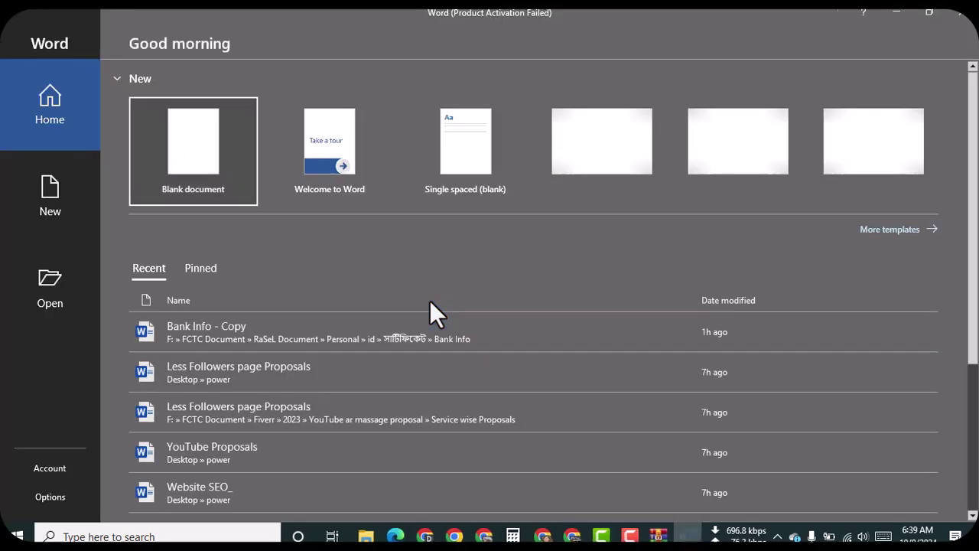
pyautogui.click(185, 134)
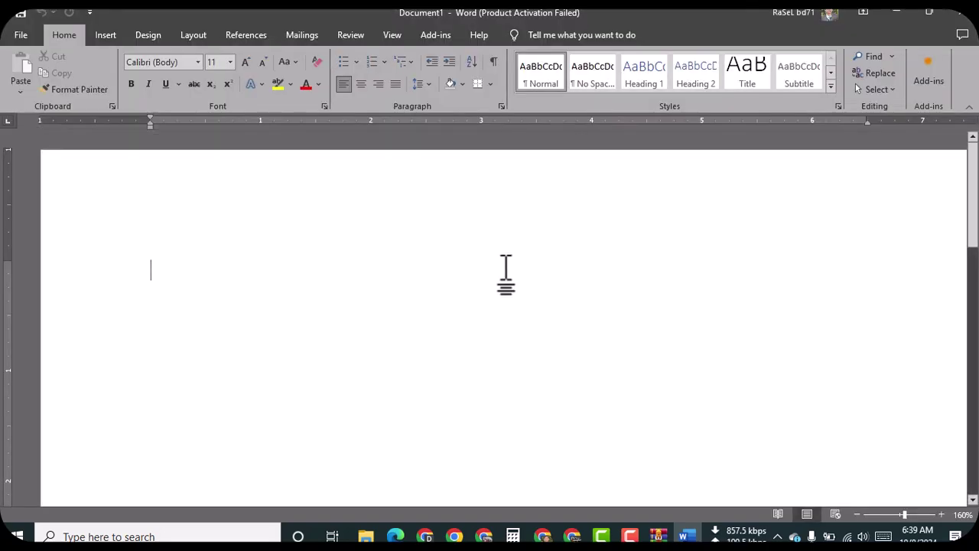
# Dismiss the Office Activation Wizard and set the document's font to SutonnyMJ.
pyautogui.click(180, 63)
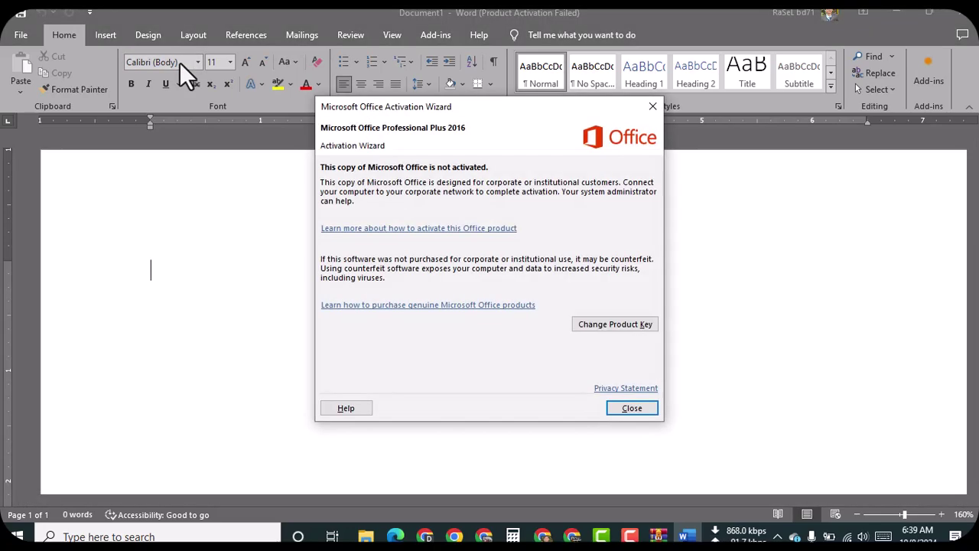
pyautogui.click(653, 108)
pyautogui.click(164, 63)
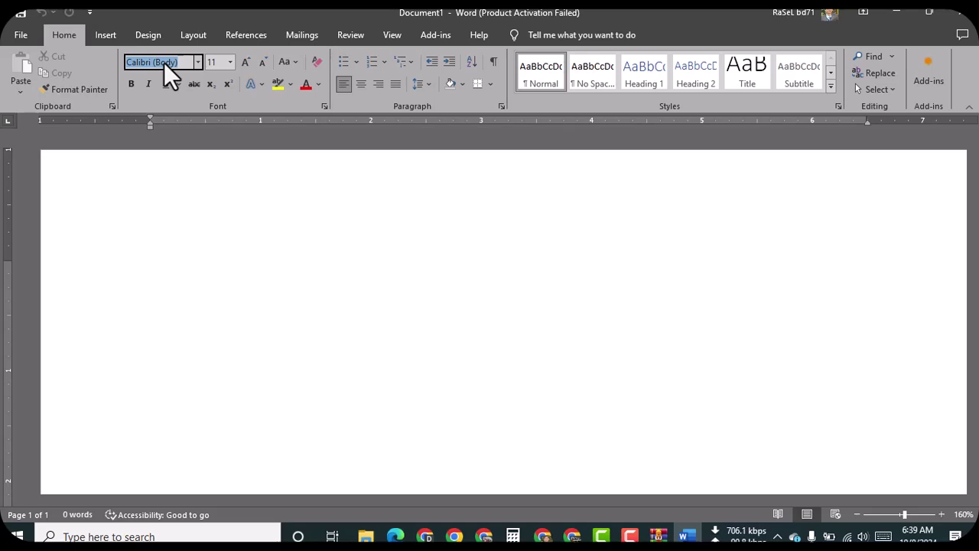
pyautogui.write('Sh')
pyautogui.write('SutonnyMJ')
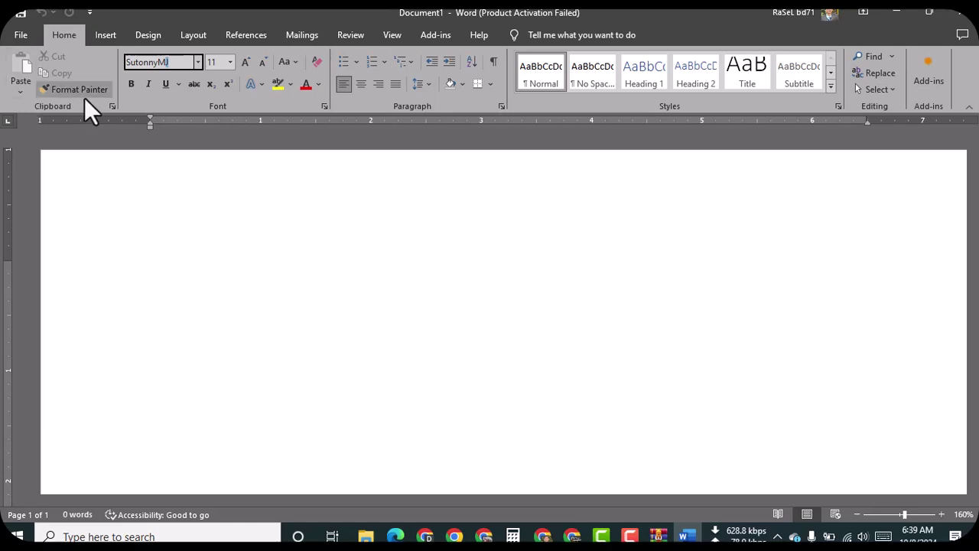
pyautogui.press('Return')
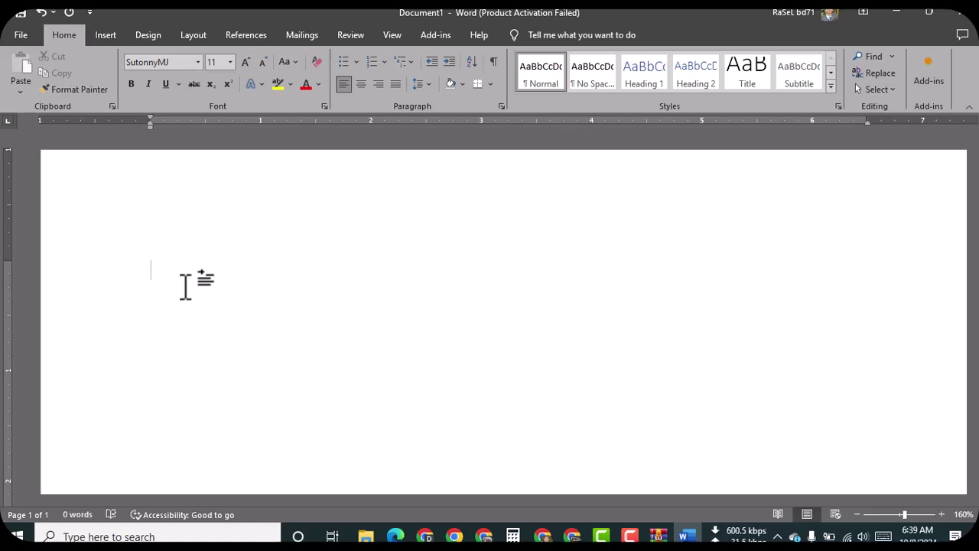
# Write "ফ্রেন্ডস কম্পিউটার ট্রেনিং সেন্টার" on the first line, correcting the typing mistakes.
pyautogui.write('ফ্রেন্ডস কম্পিউটার ট্রেনিং সে')
pyautogui.press('BackSpace')
pyautogui.press('BackSpace')
pyautogui.press('BackSpace')
pyautogui.press('BackSpace')
pyautogui.write('ং সেন্টার')
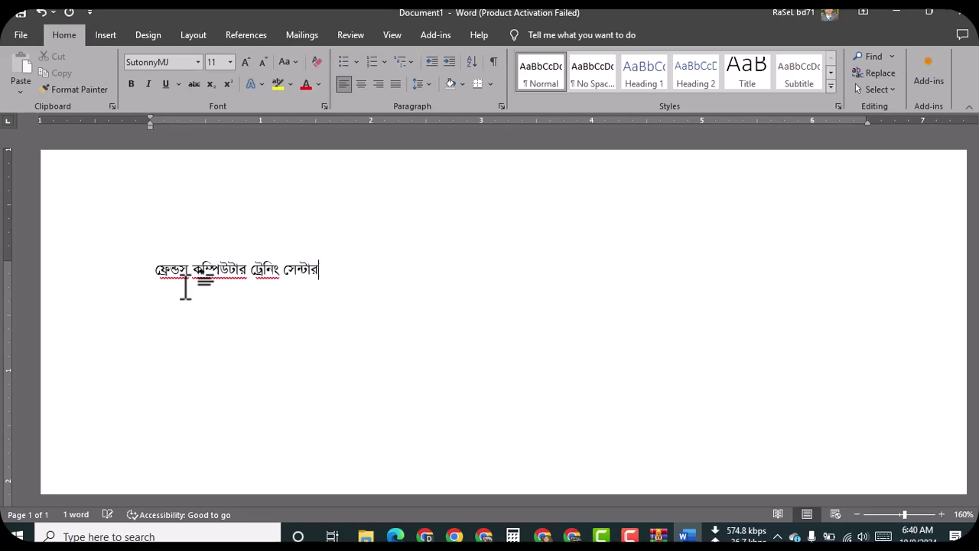
# Try writing a second line beginning with "গবাই" and undo the attempts.
pyautogui.write(' গবাইকে')
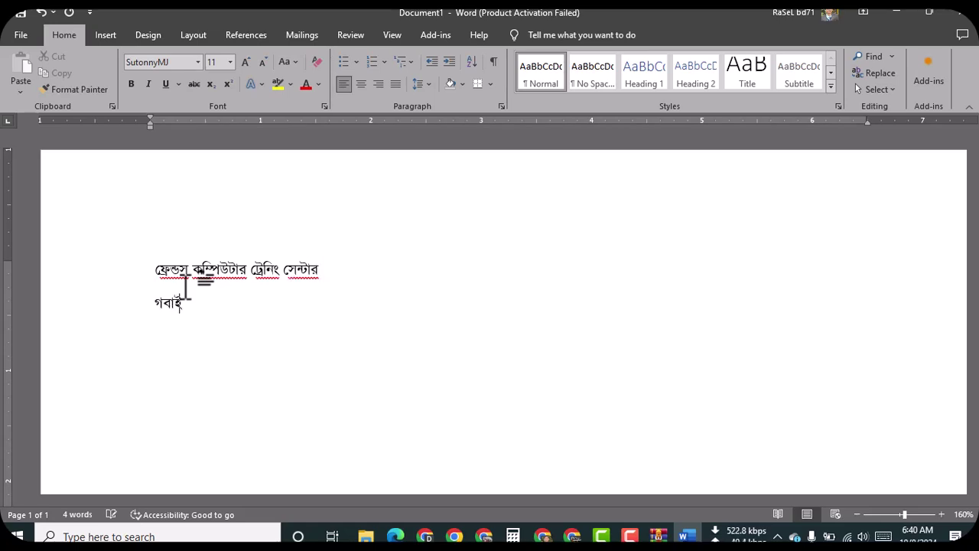
pyautogui.press('BackSpace')
pyautogui.press('BackSpace')
pyautogui.press('BackSpace')
pyautogui.press('BackSpace')
pyautogui.press('BackSpace')
pyautogui.press('BackSpace')
pyautogui.write('সবা')
pyautogui.press('BackSpace')
pyautogui.press('BackSpace')
pyautogui.press('BackSpace')
pyautogui.write('গবাই')
pyautogui.hotkey('ctrl', 'z')
pyautogui.hotkey('ctrl', 'z')
pyautogui.hotkey('ctrl', 'z')
pyautogui.hotkey('ctrl', 'z')
pyautogui.hotkey('ctrl', 'z')
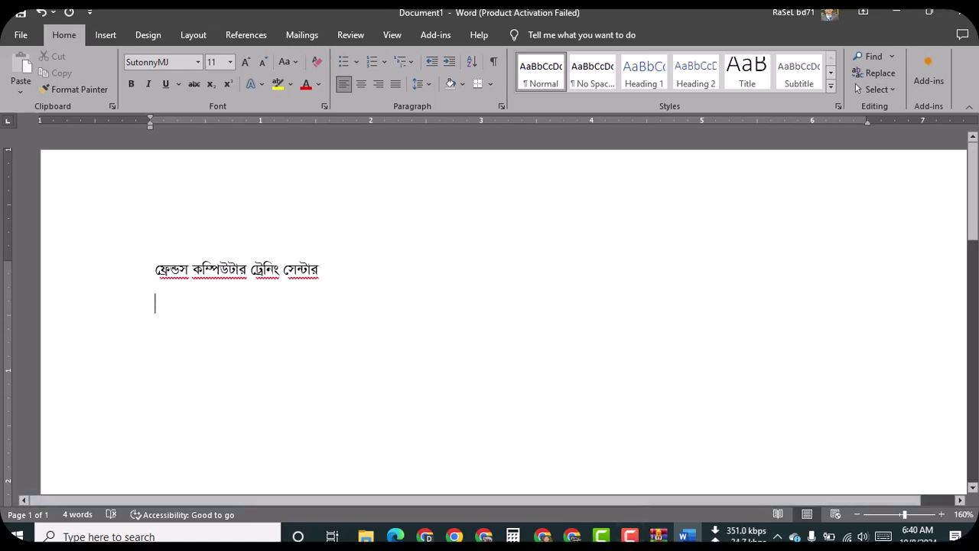
pyautogui.click(641, 534)
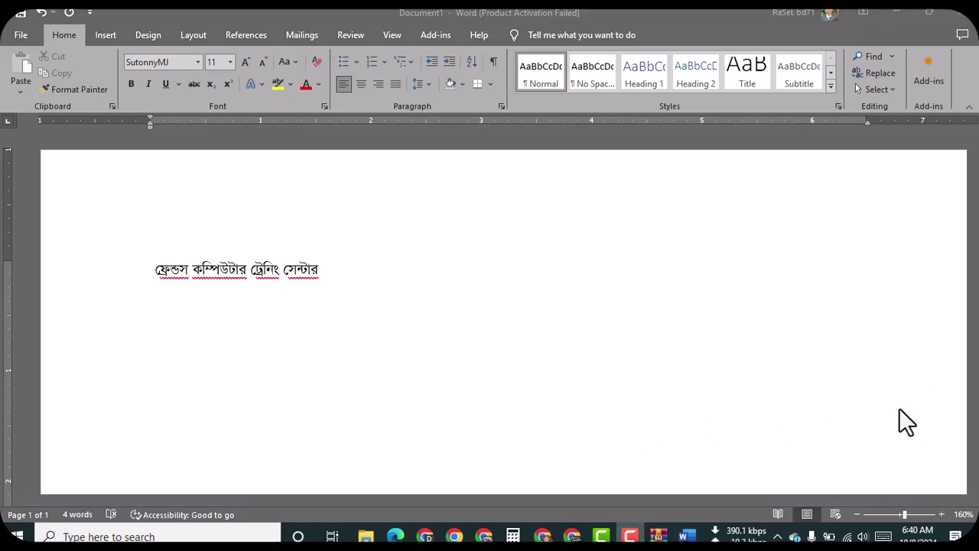